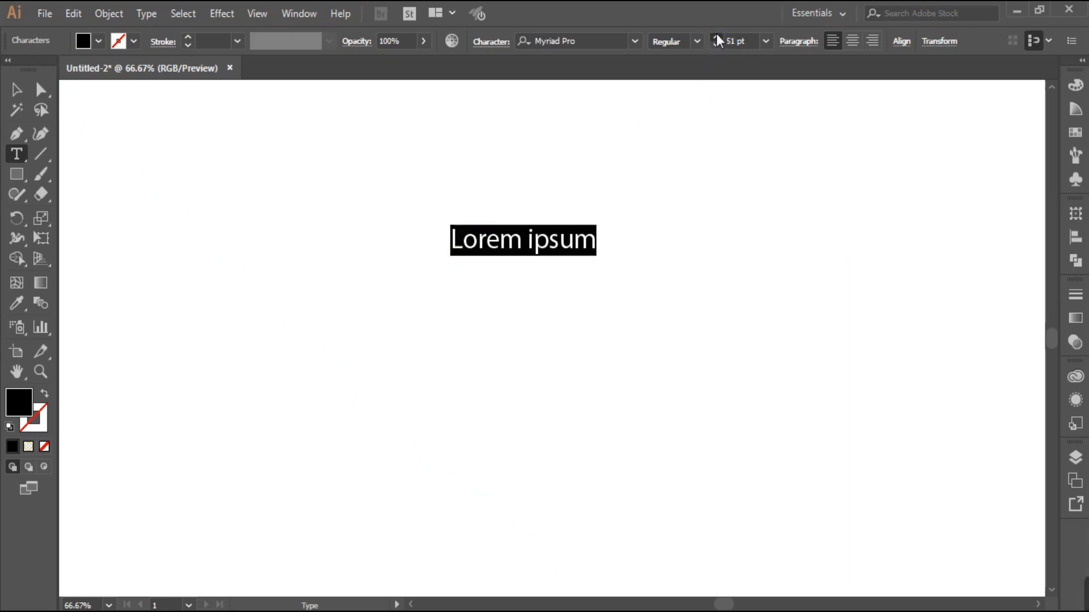
- Replace the placeholder text with USELESS and shift the word to the left on the artboard
click(634, 245)
drag(635, 246, 341, 275)
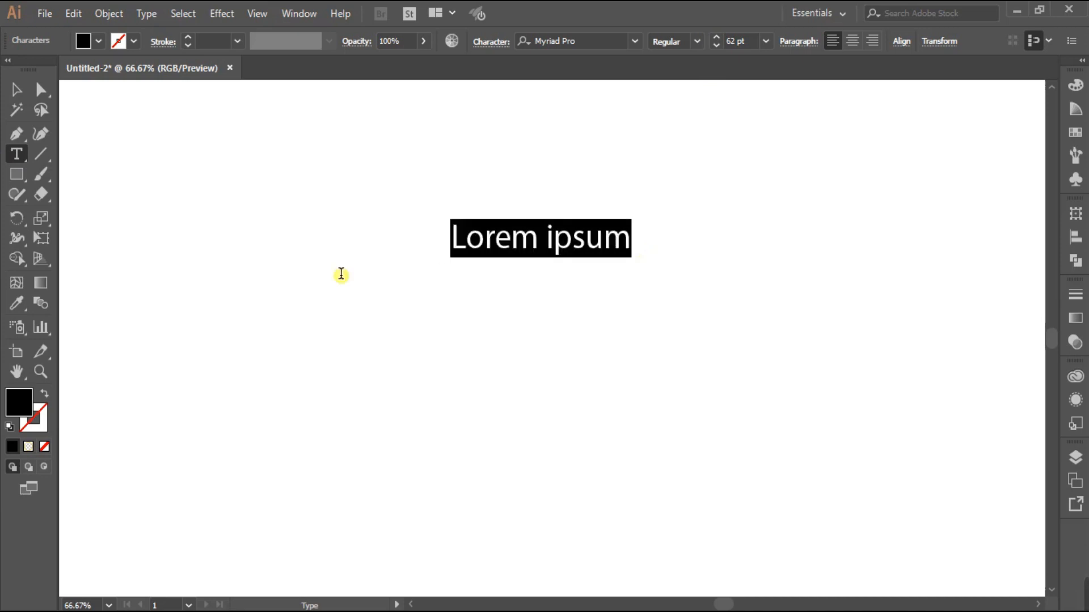
key(BackSpace)
text(USELESS)
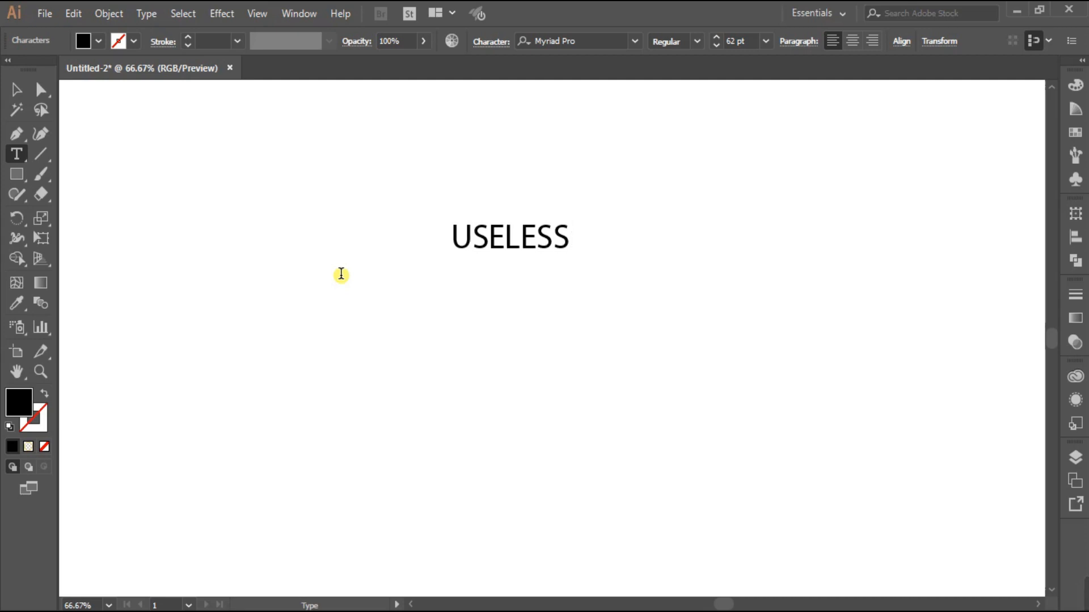
click(13, 89)
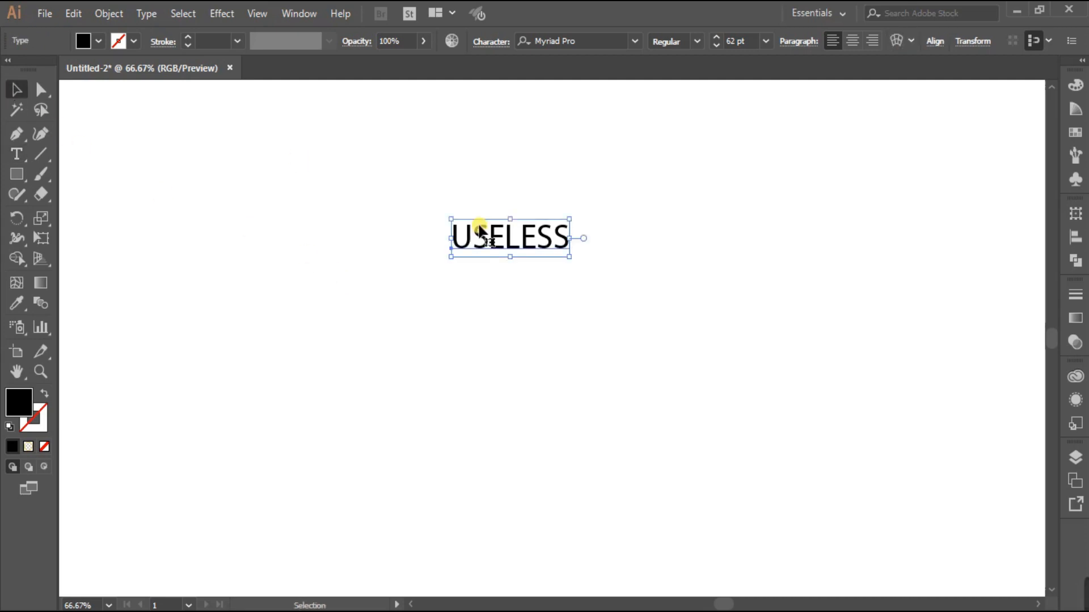
drag(530, 234, 435, 234)
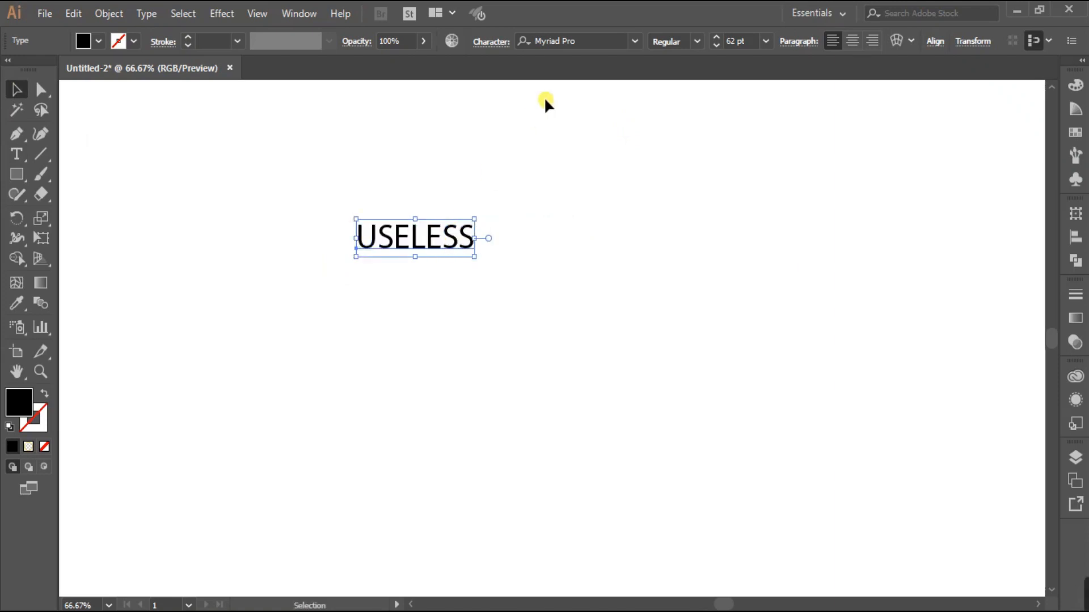
- Set the USELESS text in the Mont font with the Heavy style
click(634, 41)
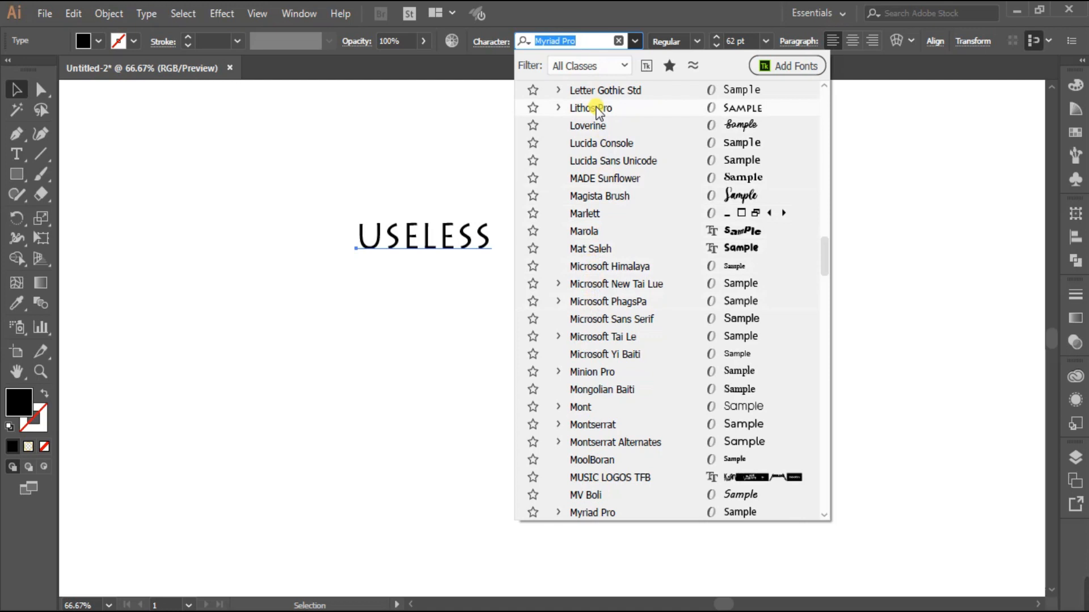
click(593, 409)
click(699, 43)
click(698, 61)
click(699, 42)
click(698, 64)
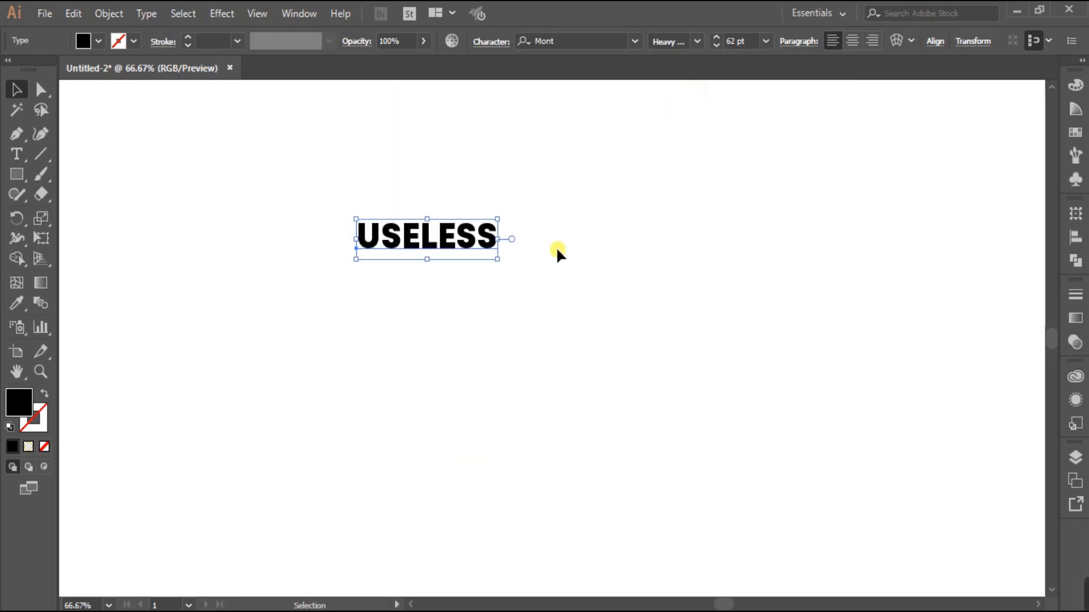
click(521, 277)
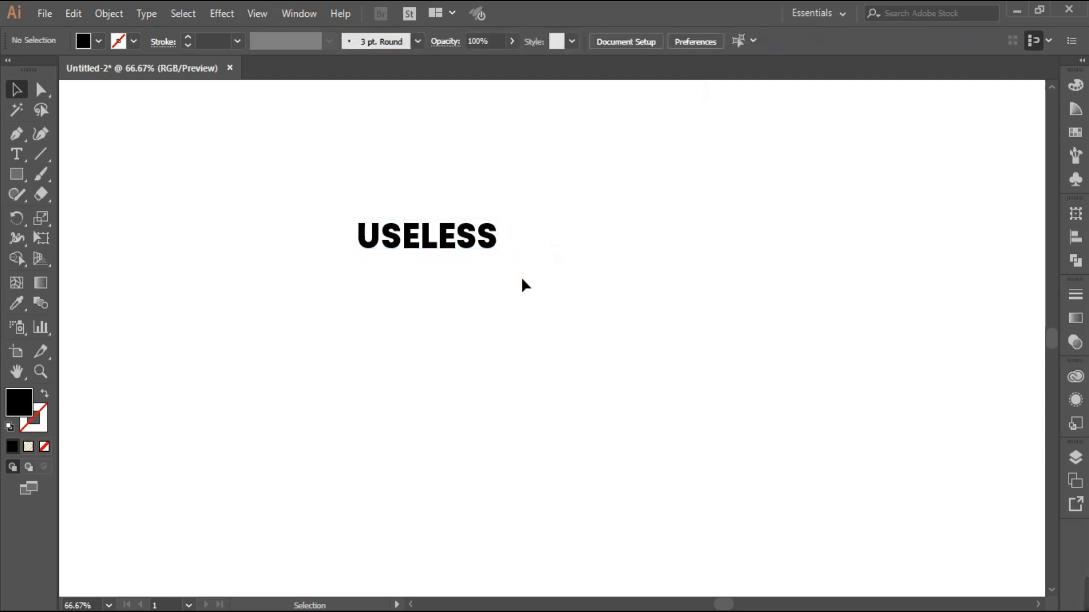
- Duplicate the USELESS text and place the copy directly to its right on the same line
click(430, 246)
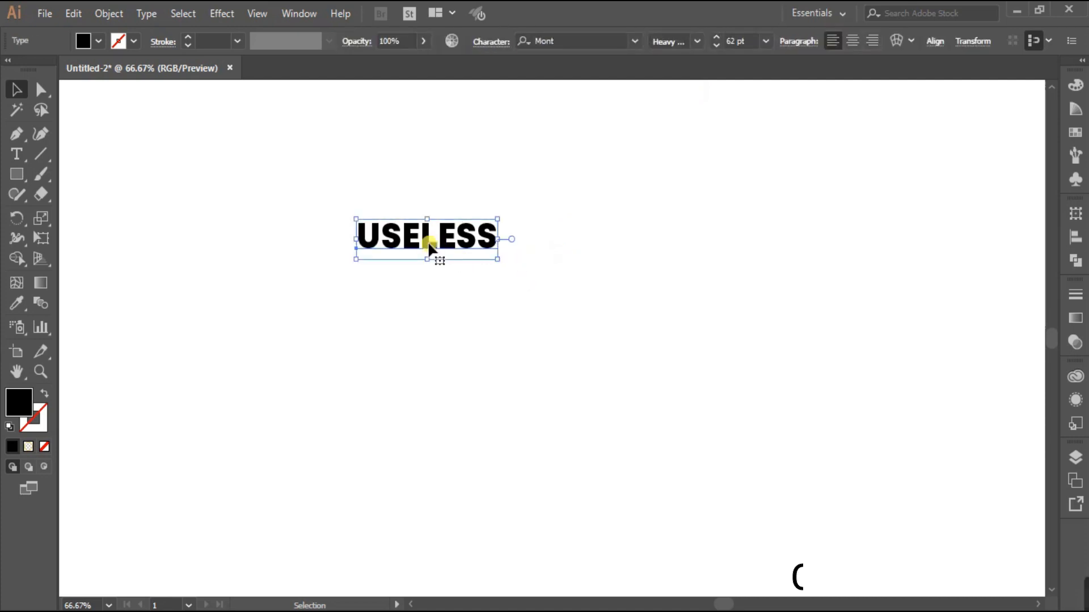
drag(429, 244, 593, 247)
click(542, 313)
- Increase the font size of both USELESS texts to 70 pt
click(446, 245)
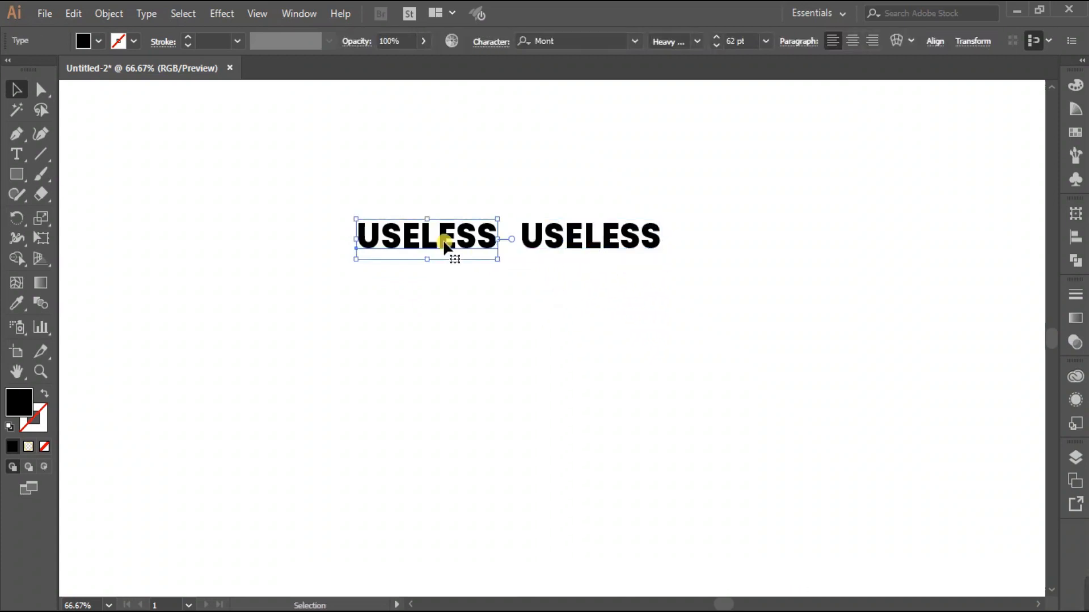
click(717, 38)
click(716, 37)
click(528, 322)
click(593, 244)
click(717, 38)
click(717, 37)
click(717, 38)
click(716, 37)
click(716, 37)
click(716, 38)
click(717, 38)
- Move the right-hand USELESS copy upward so it sits slightly higher than the left one
click(517, 354)
drag(578, 245, 575, 226)
click(574, 316)
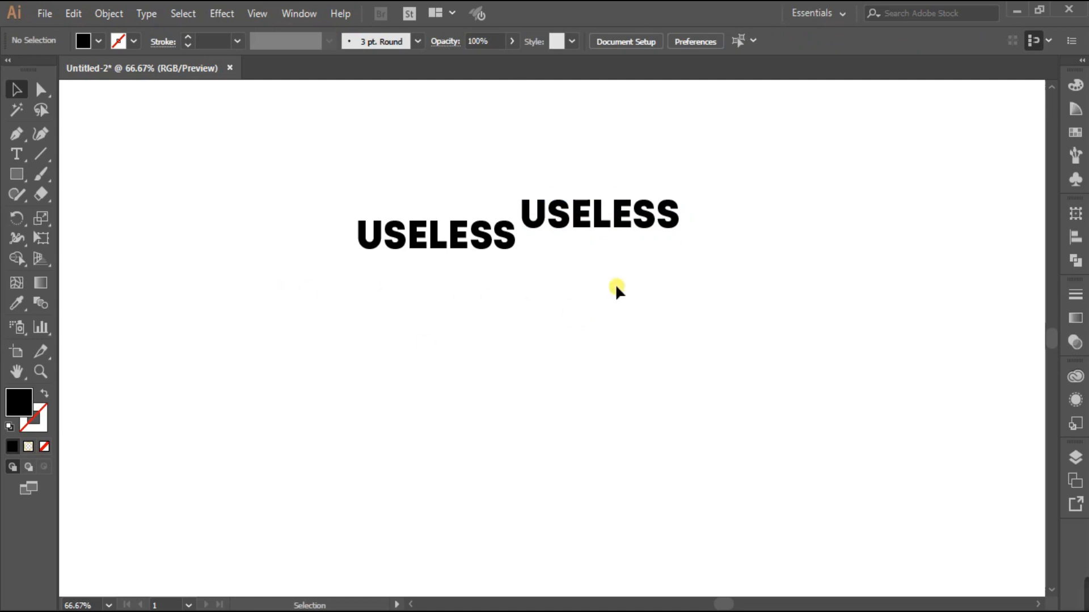
- Reflect the left USELESS text across the horizontal axis
click(483, 247)
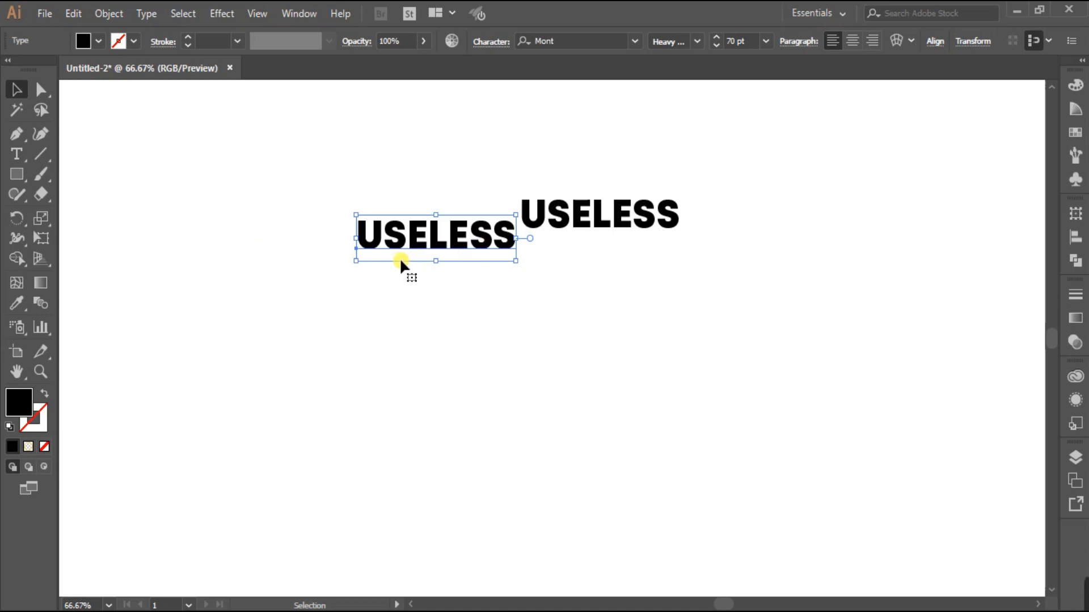
right_click(417, 241)
mouse_move(647, 481)
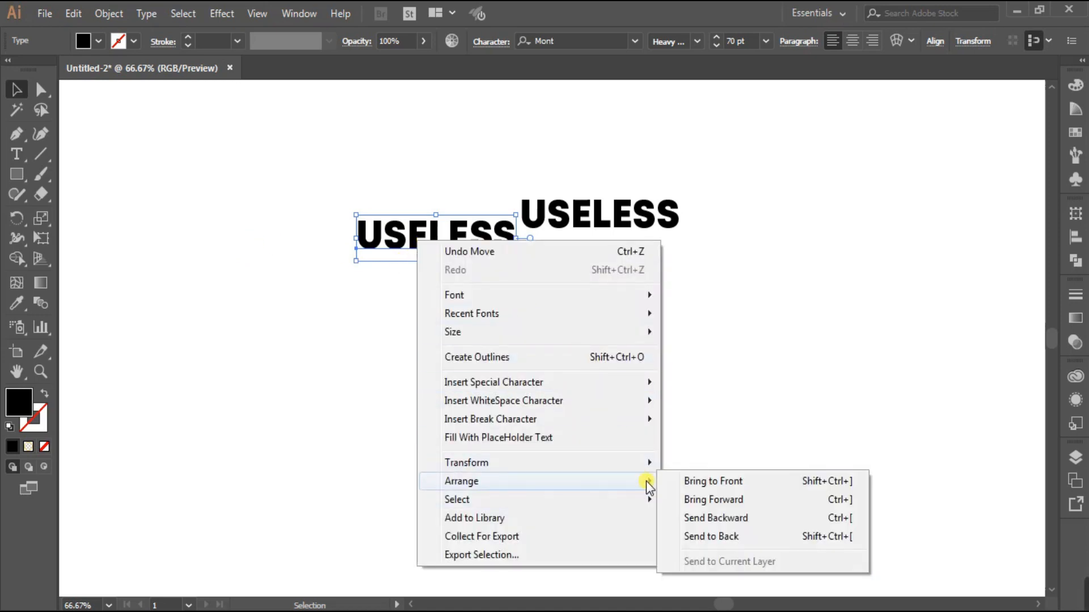
mouse_move(617, 471)
click(713, 523)
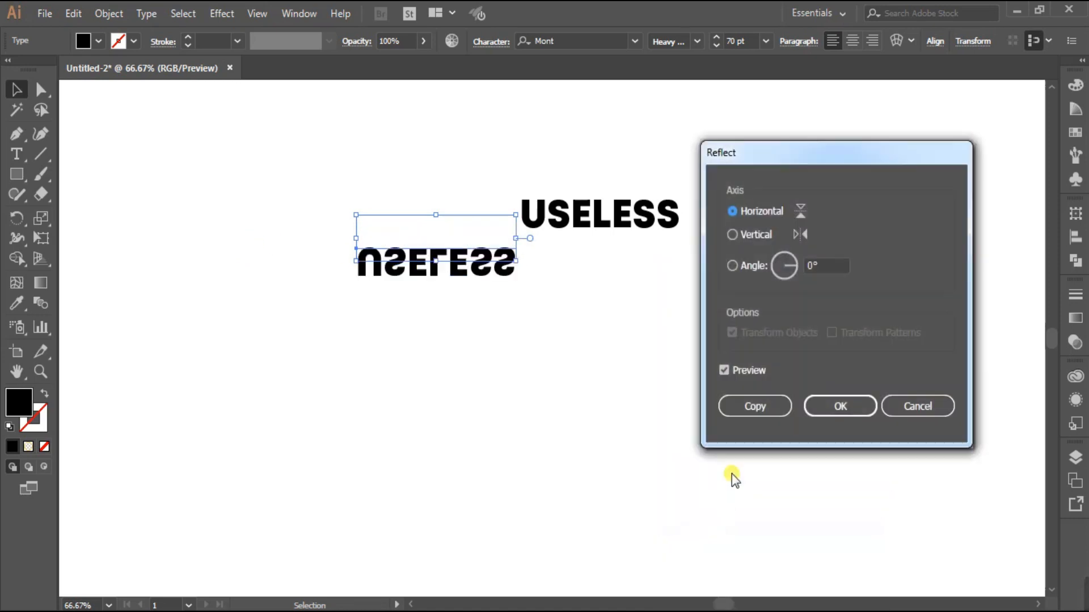
click(834, 407)
click(547, 294)
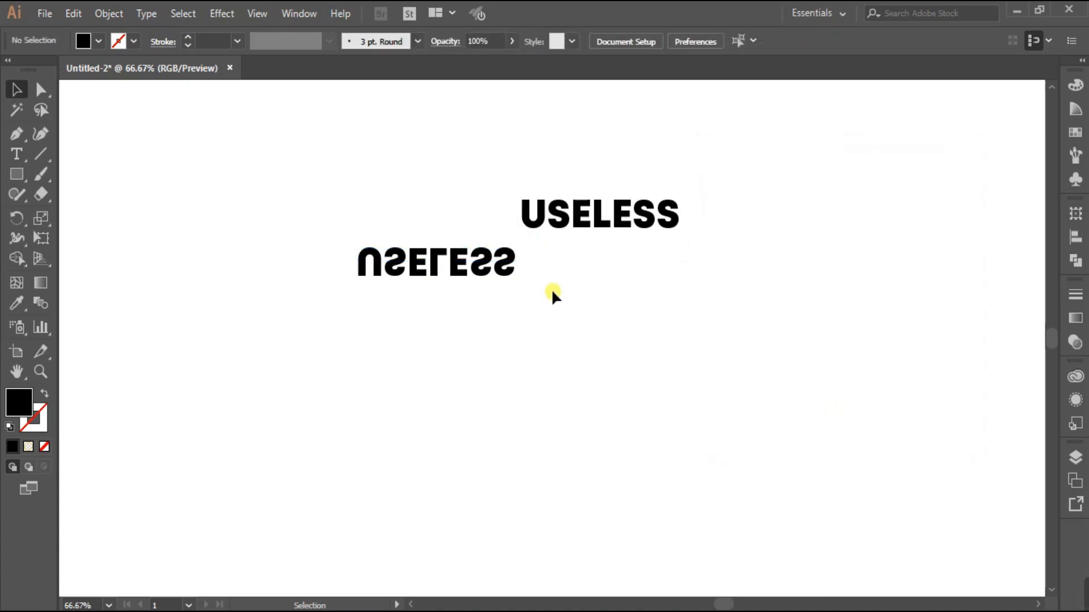
- Reflect the right USELESS text across the horizontal axis as well
click(619, 215)
right_click(619, 217)
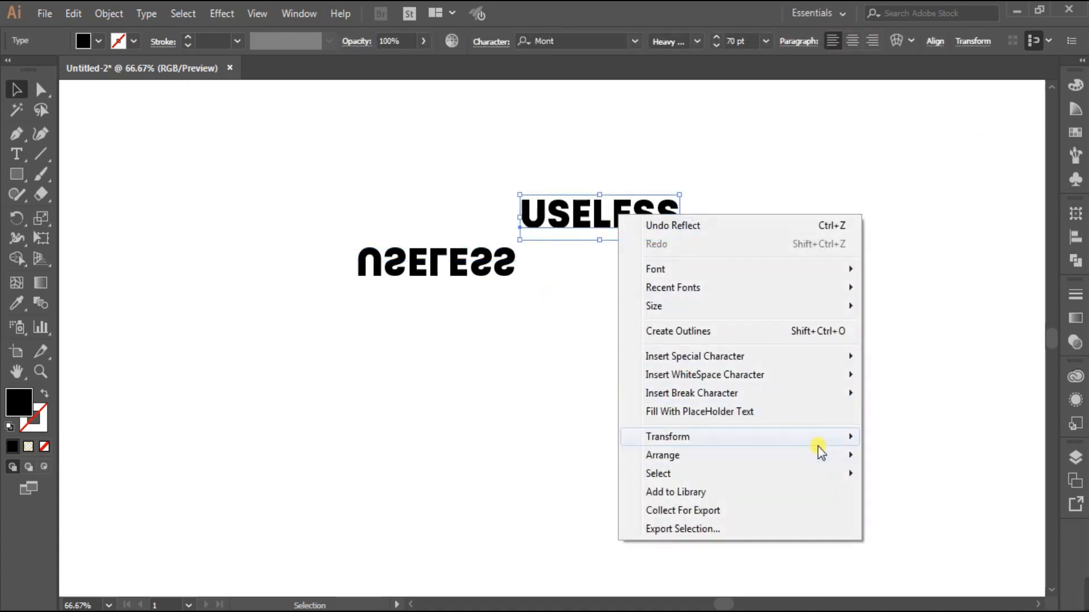
mouse_move(785, 437)
click(913, 502)
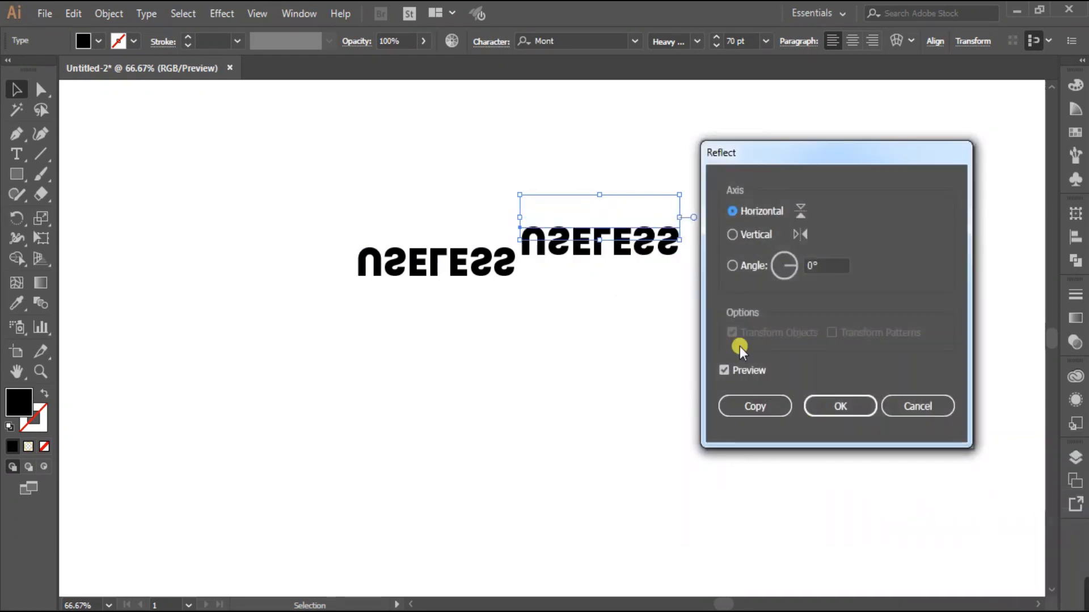
click(837, 409)
click(557, 312)
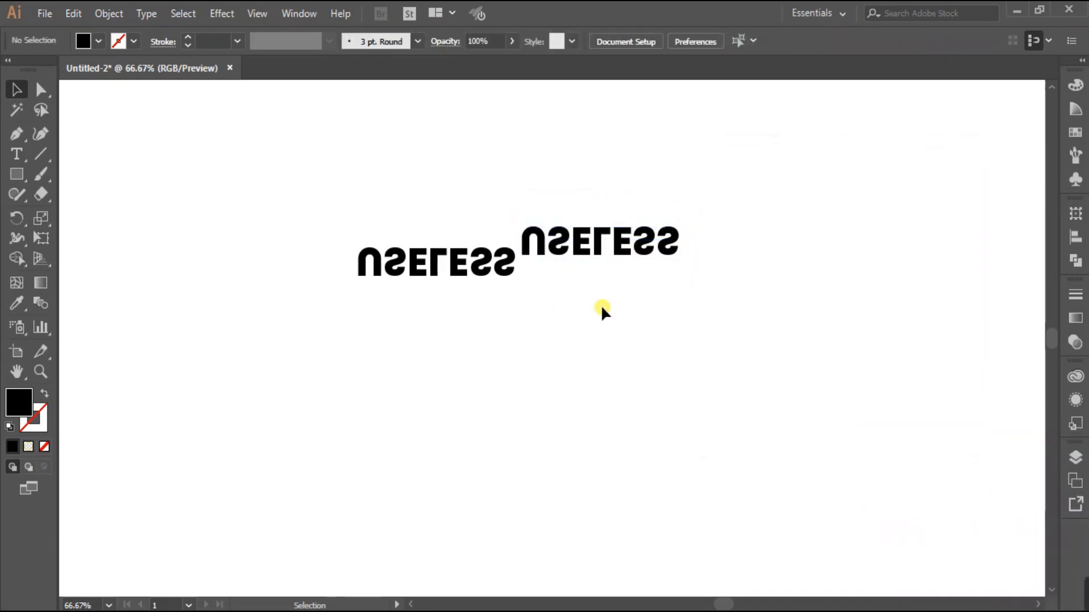
- Save both flipped texts together as one dynamic symbol, and delete the artwork from the artboard
drag(304, 168, 793, 361)
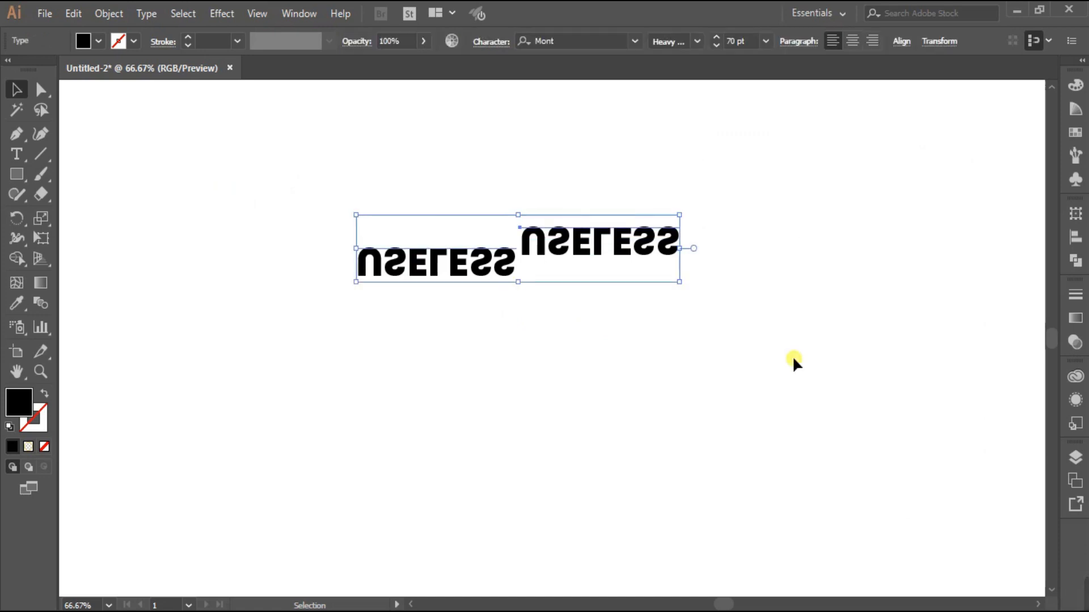
click(1076, 179)
drag(584, 251, 971, 178)
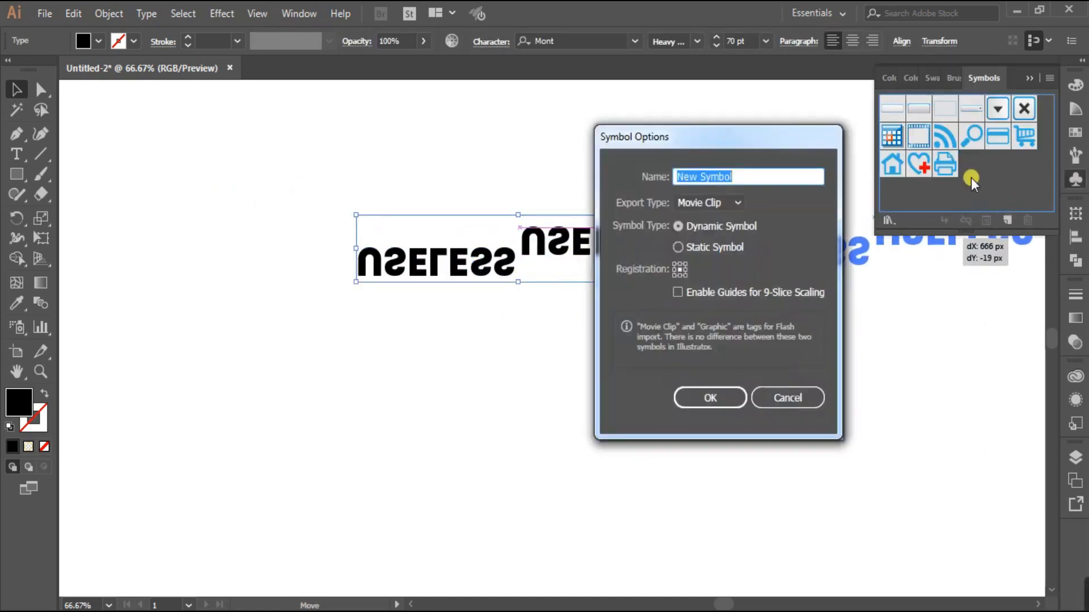
click(701, 399)
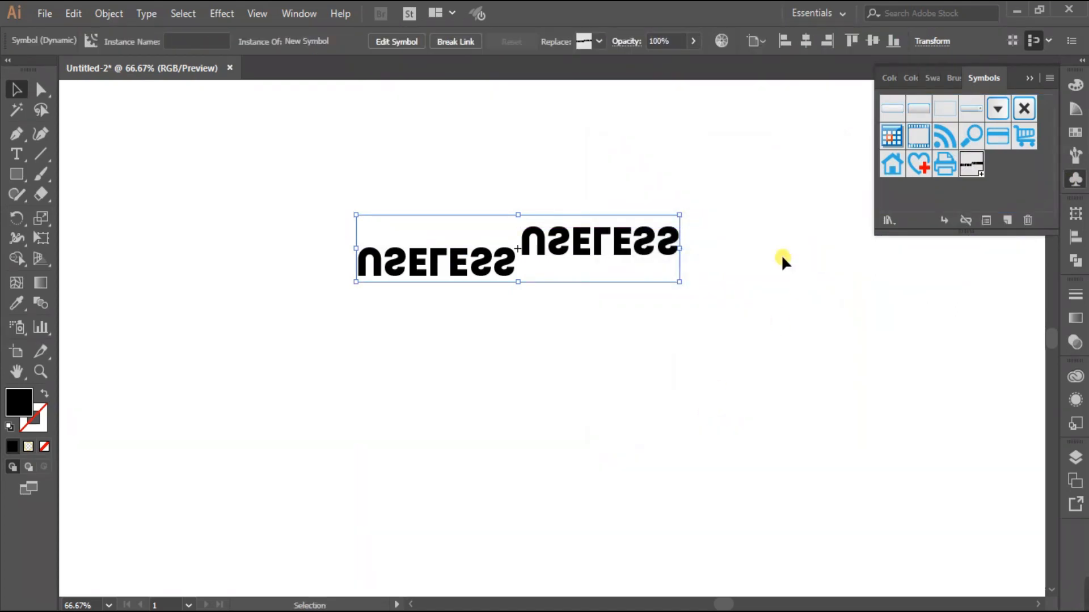
key(Delete)
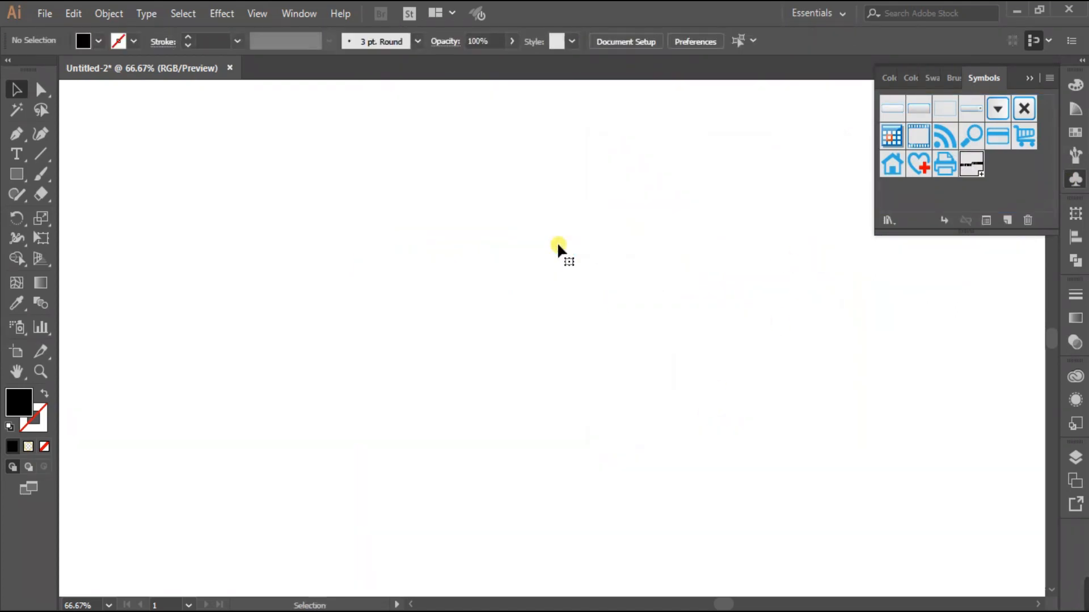
click(1029, 78)
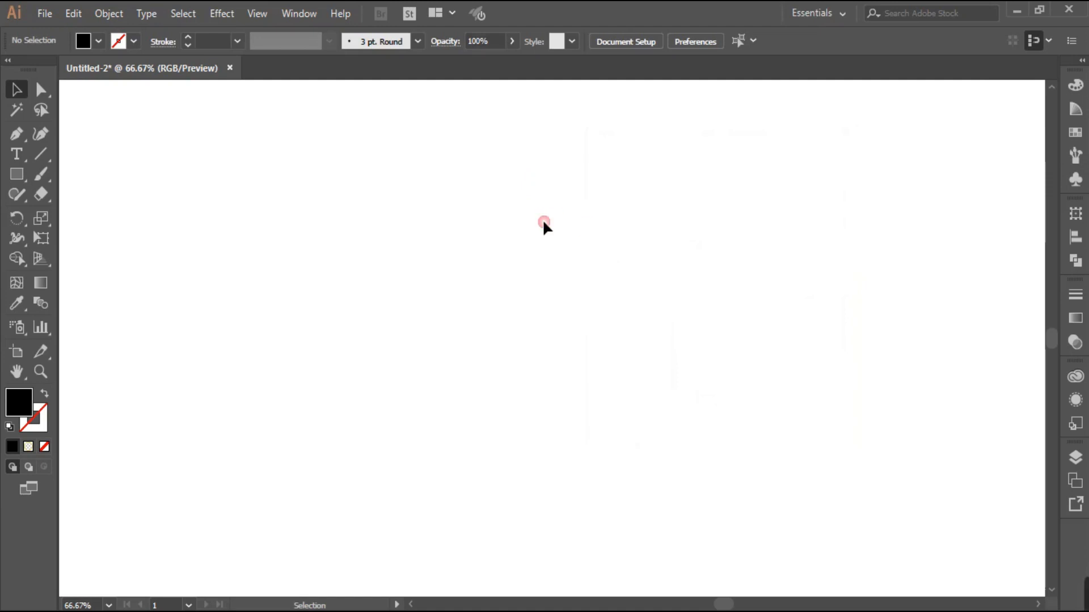
- Draw a circle near the middle of the empty artboard with the Ellipse tool
click(18, 175)
click(97, 213)
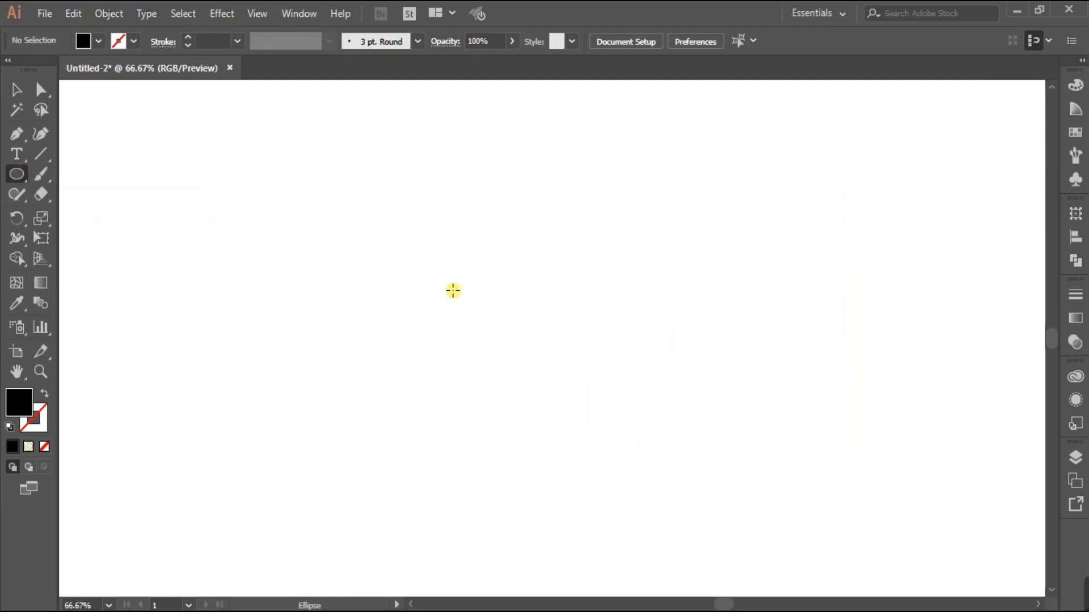
drag(410, 246, 491, 327)
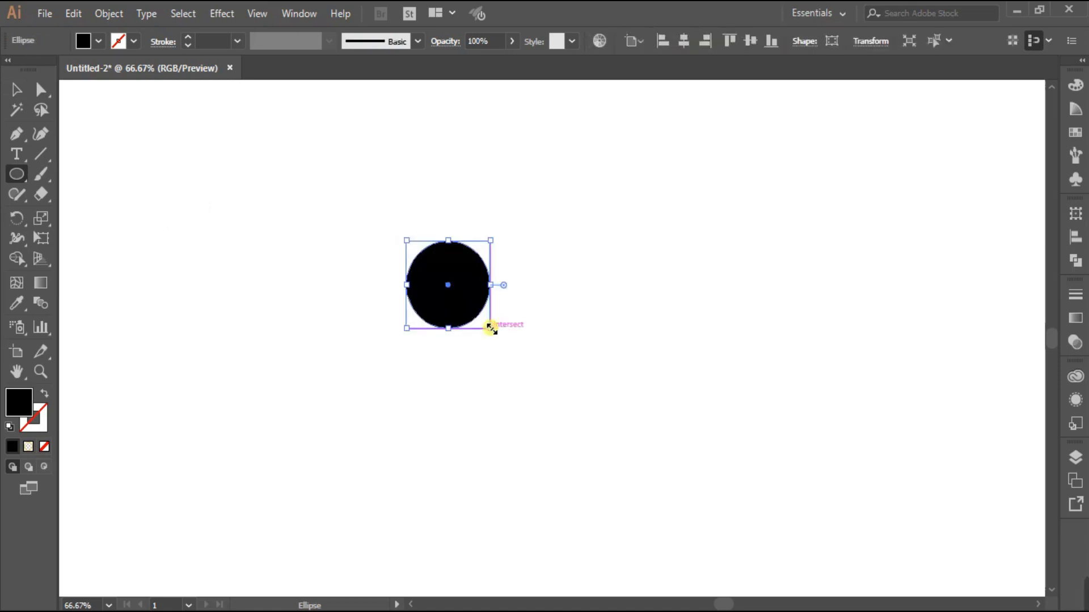
- Fill the circle with the bright cyan swatch
click(97, 41)
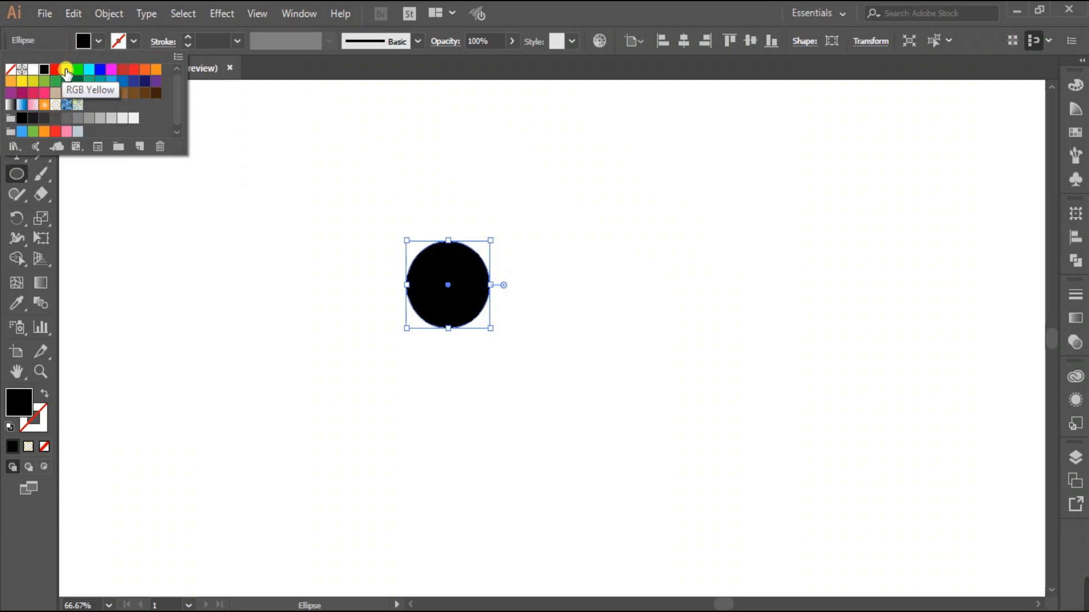
click(86, 41)
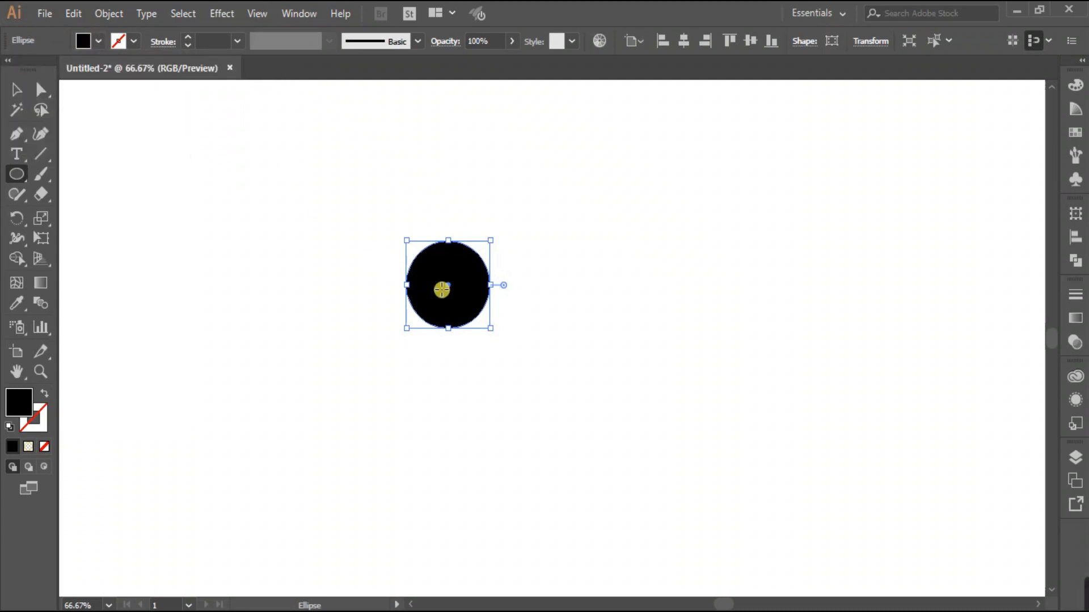
click(16, 89)
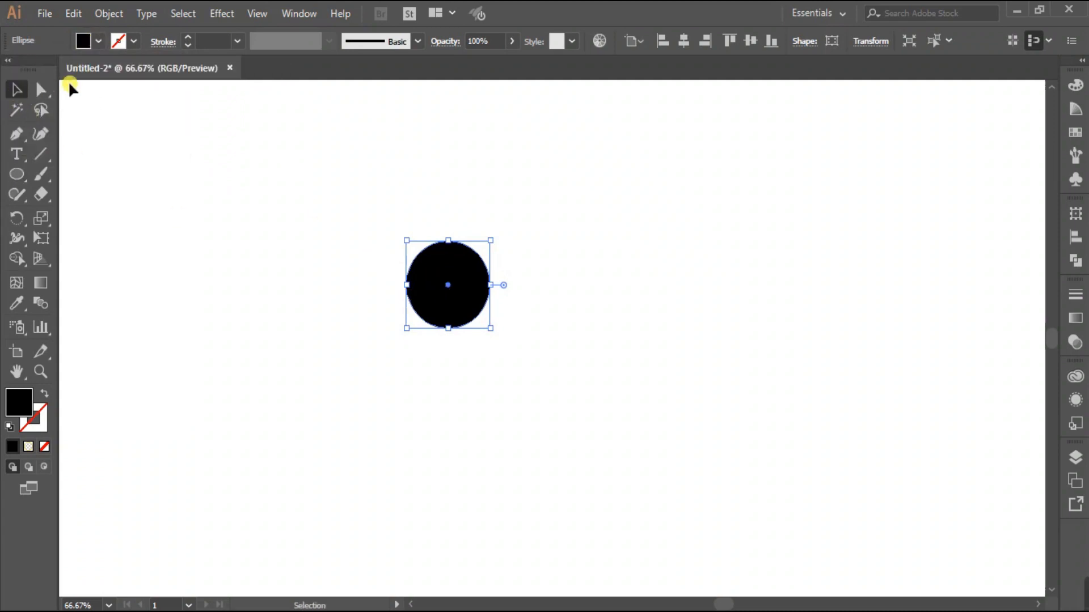
click(99, 42)
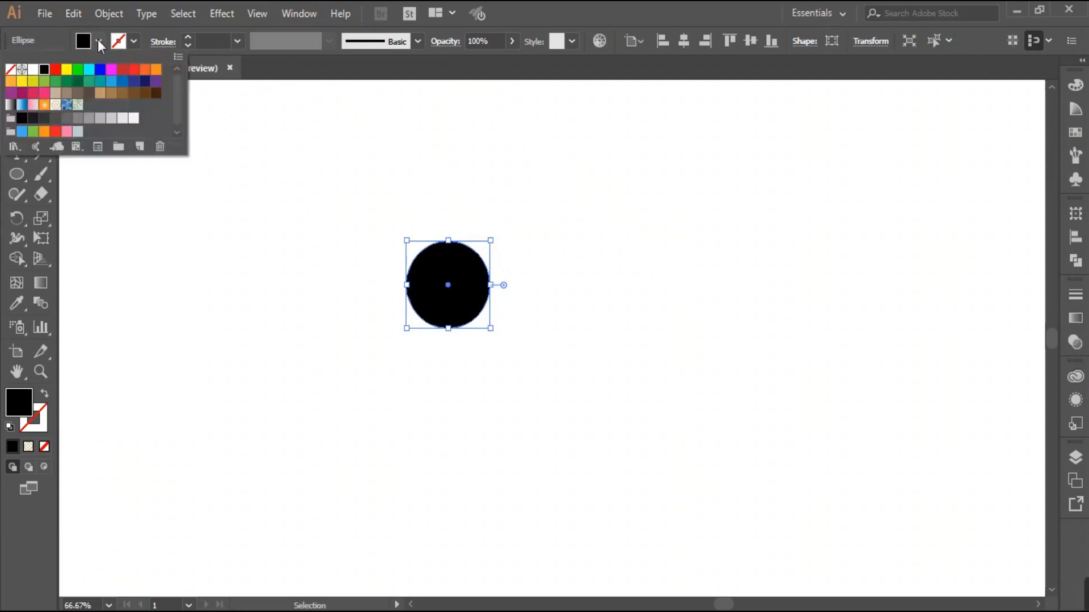
click(90, 70)
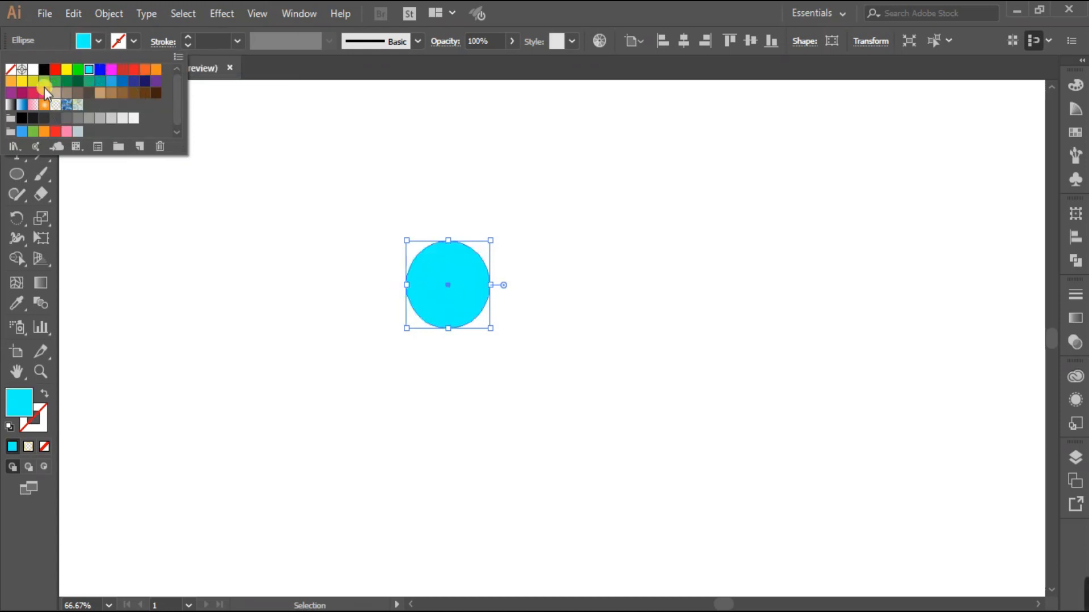
click(353, 219)
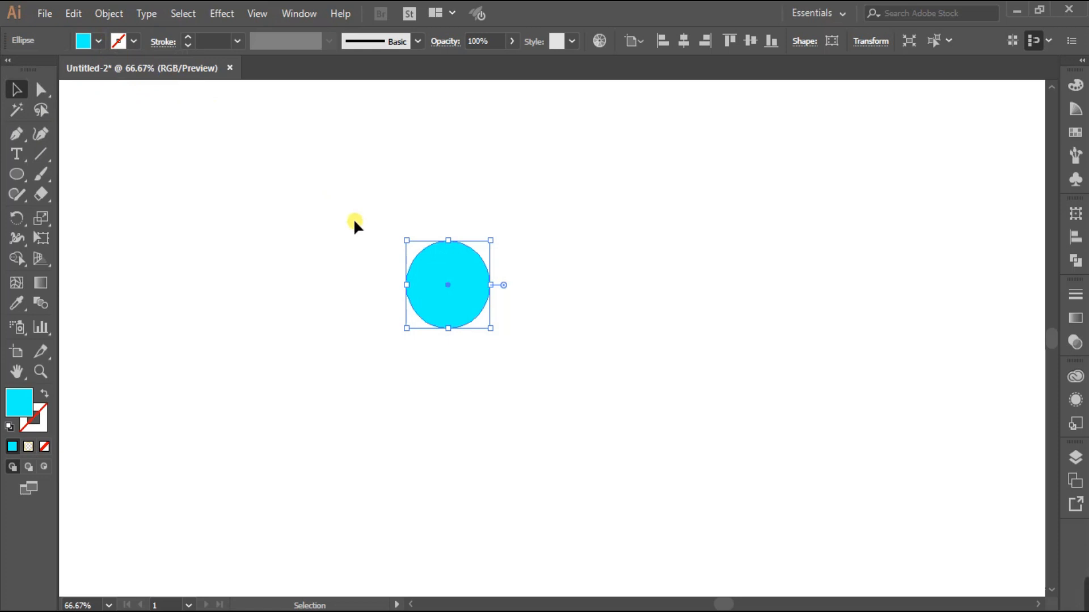
- Apply the 3D Revolve effect to the cyan circle and turn on its preview
click(221, 13)
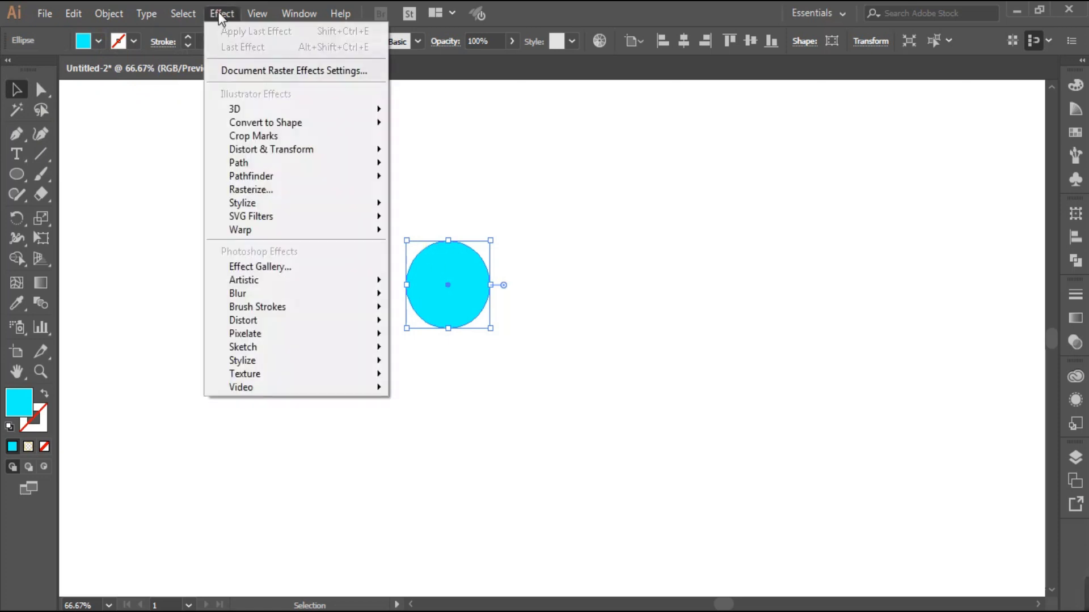
mouse_move(301, 110)
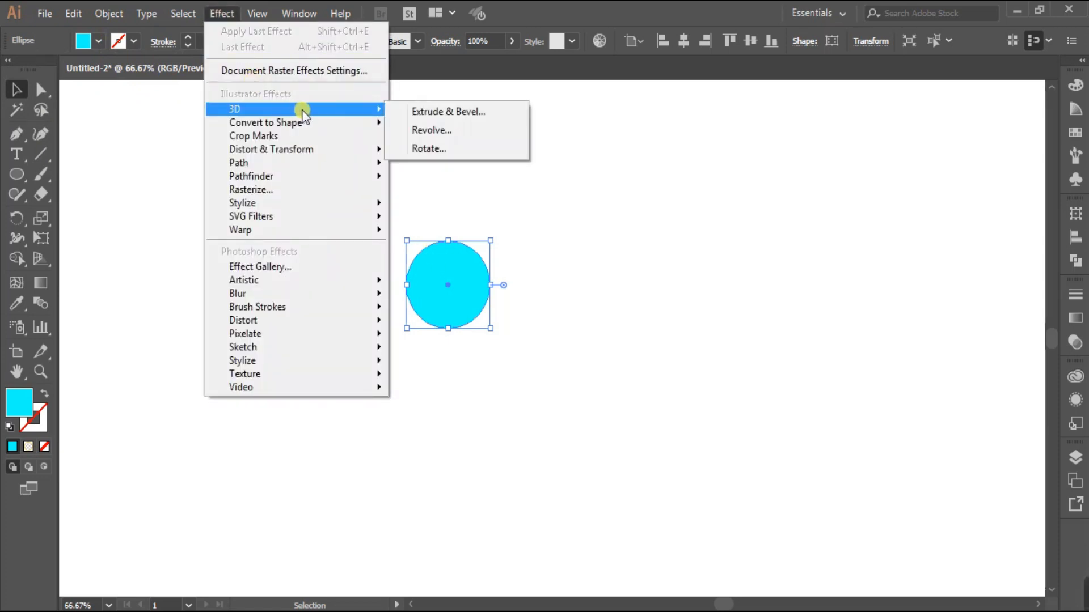
click(448, 131)
drag(879, 112, 869, 114)
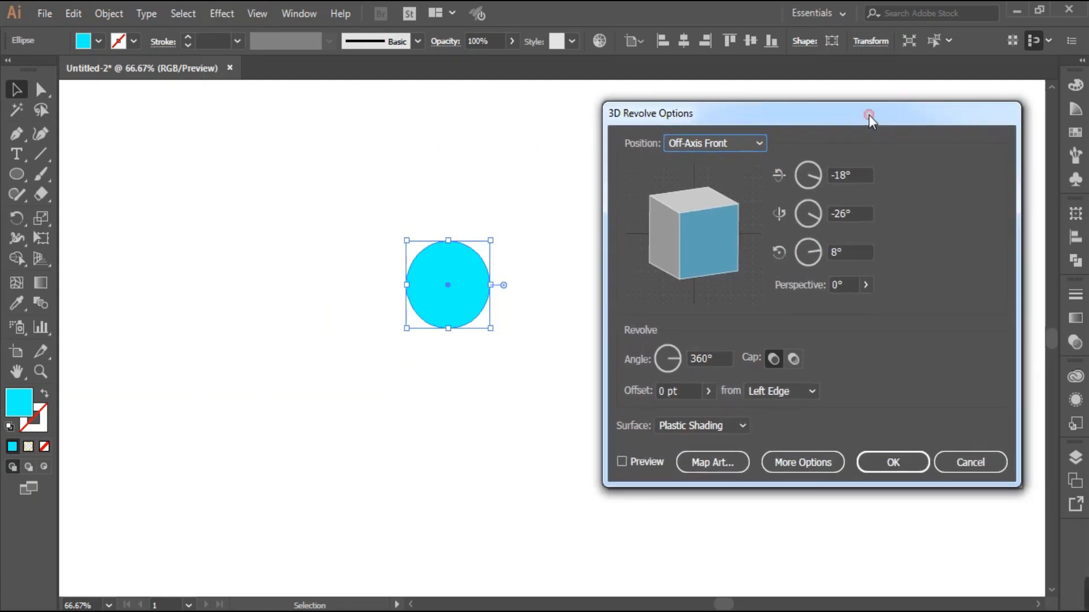
click(623, 461)
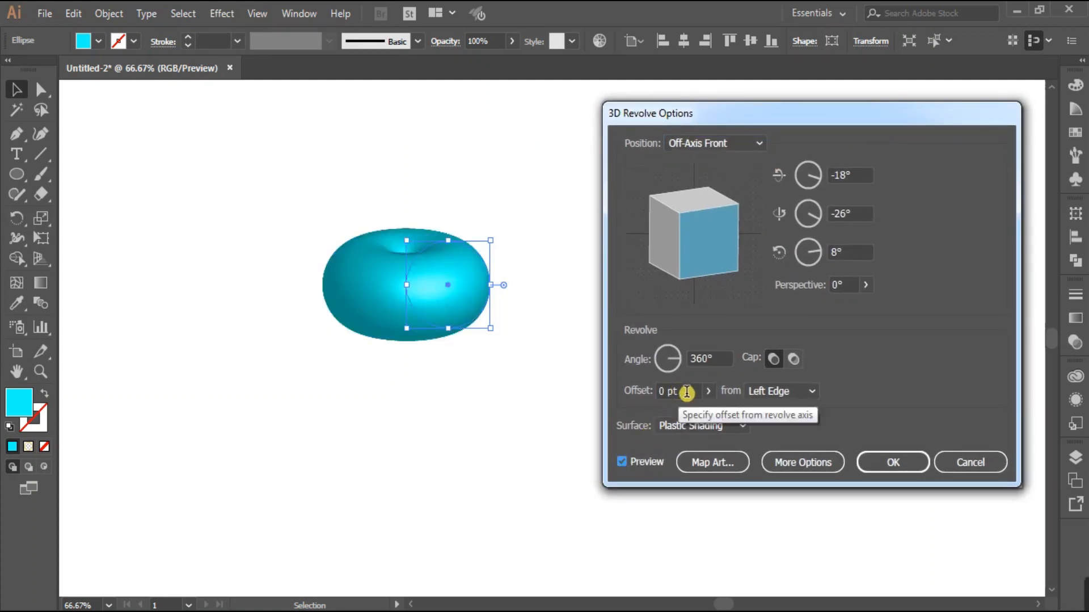
- Set the revolve offset to 90 pt from the left edge to open up the ring's hole
click(709, 392)
click(709, 392)
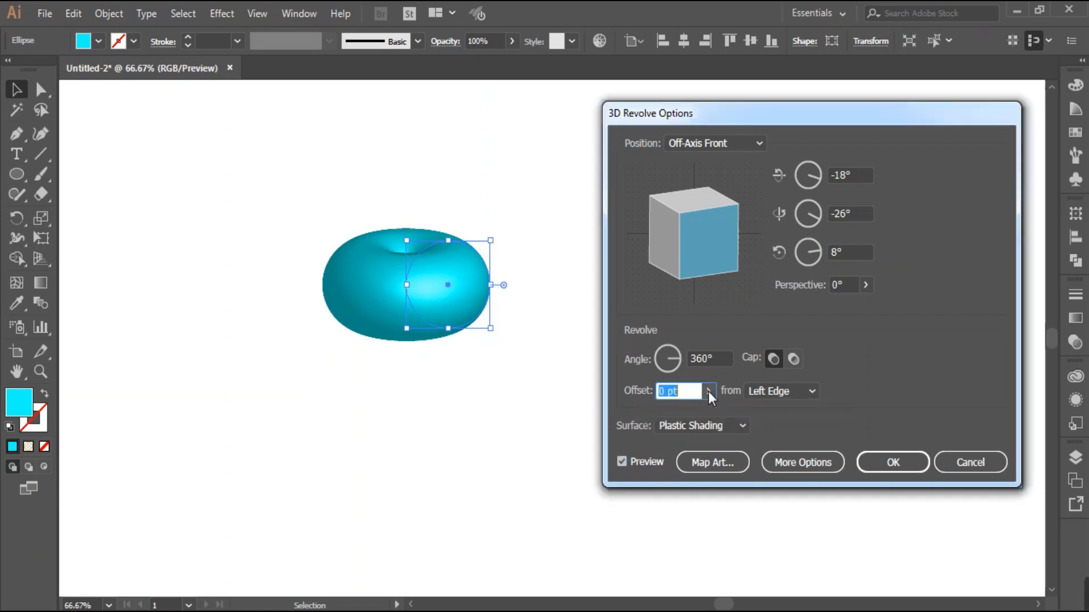
drag(611, 393, 643, 408)
key(Up)
key(Up)
key(Up)
key(Up)
key(Up)
key(Up)
key(Up)
key(Up)
key(Up)
key(Up)
key(Up)
key(Up)
key(Up)
key(Up)
key(Up)
key(Up)
key(Up)
key(Up)
key(Up)
key(Up)
click(621, 463)
click(621, 463)
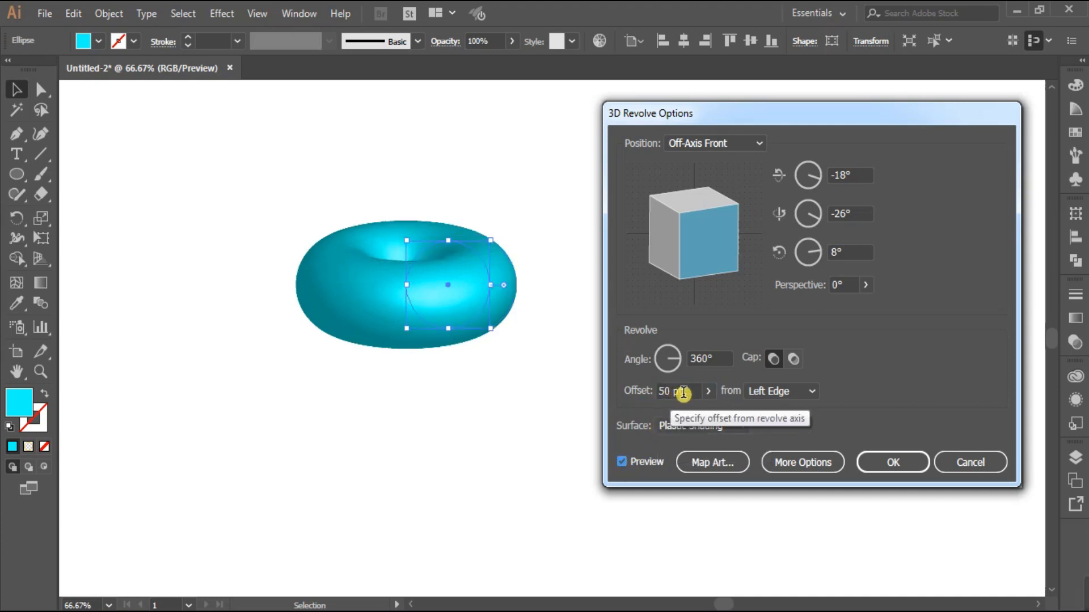
click(634, 389)
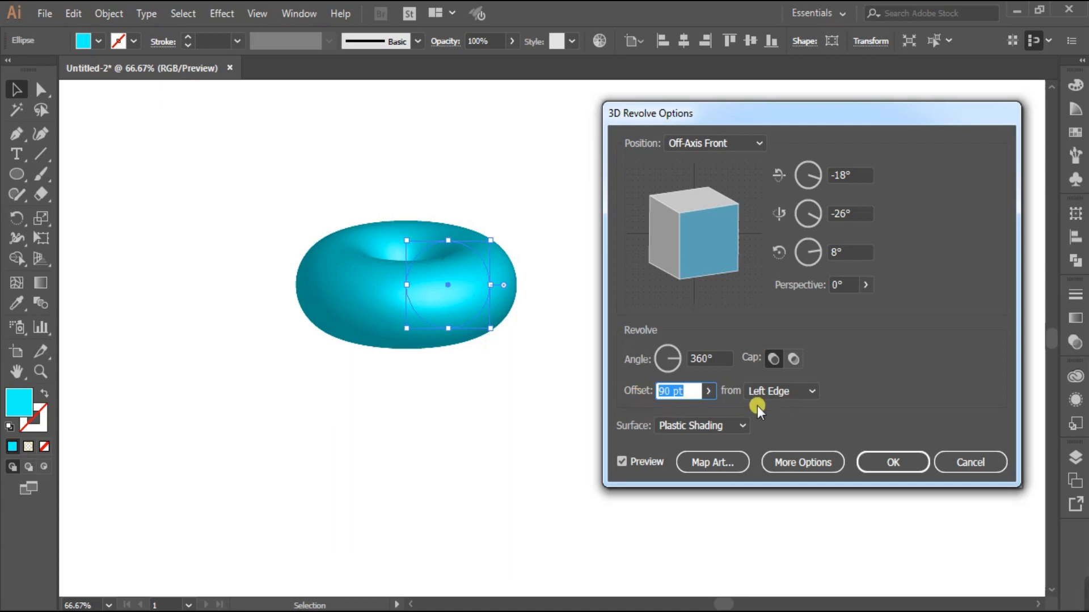
click(618, 461)
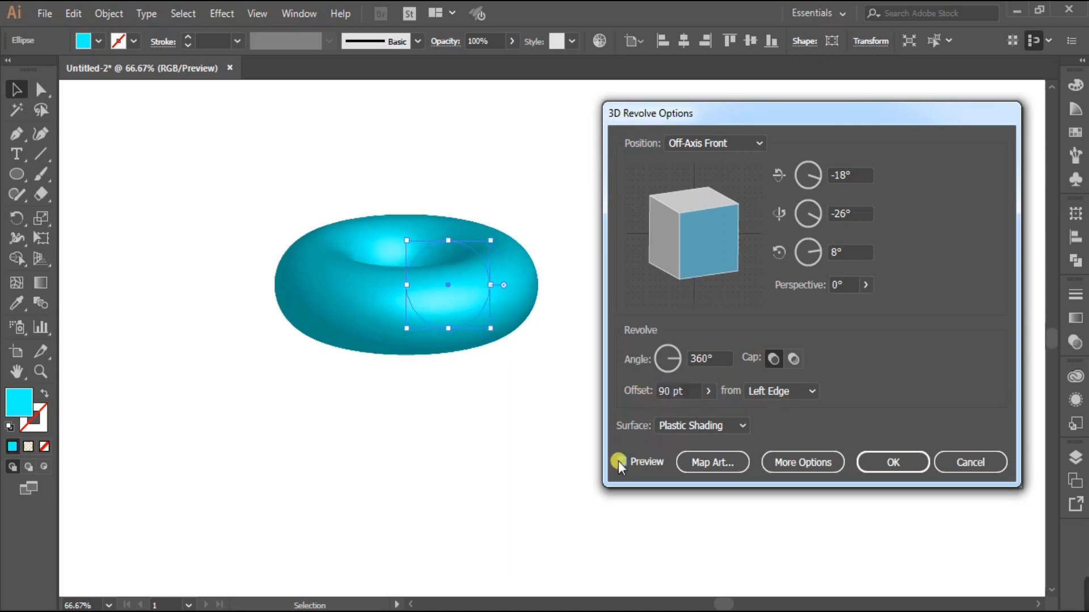
- Set the perspective to 59° and rotate the ring freely to about -91°, 8° and -16° so its hole faces forward
click(864, 288)
mouse_move(820, 306)
mouse_down()
mouse_move(810, 308)
mouse_move(822, 308)
mouse_up()
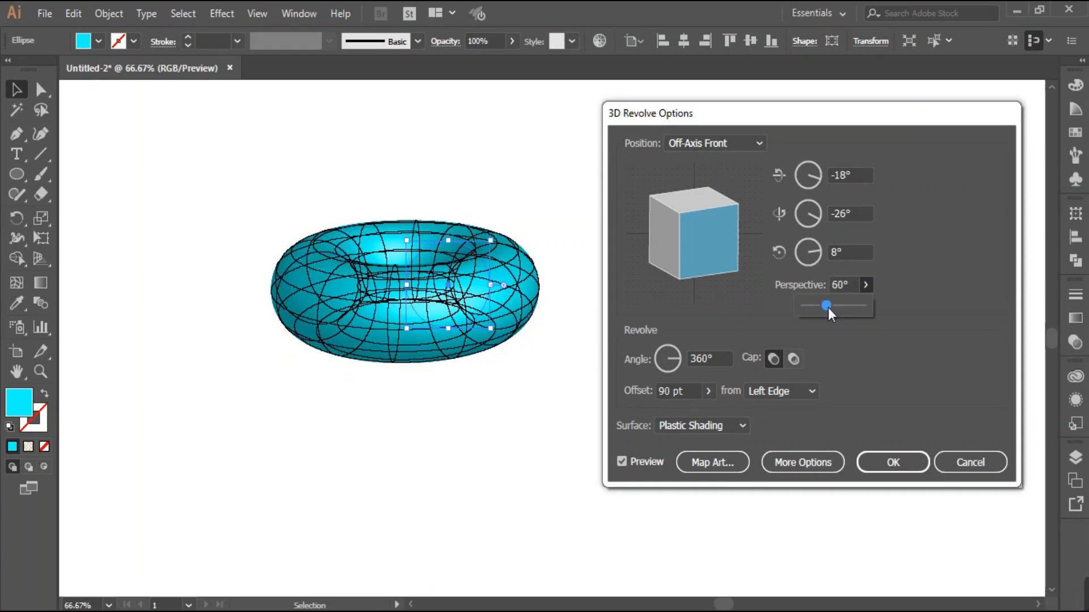
drag(826, 308, 825, 308)
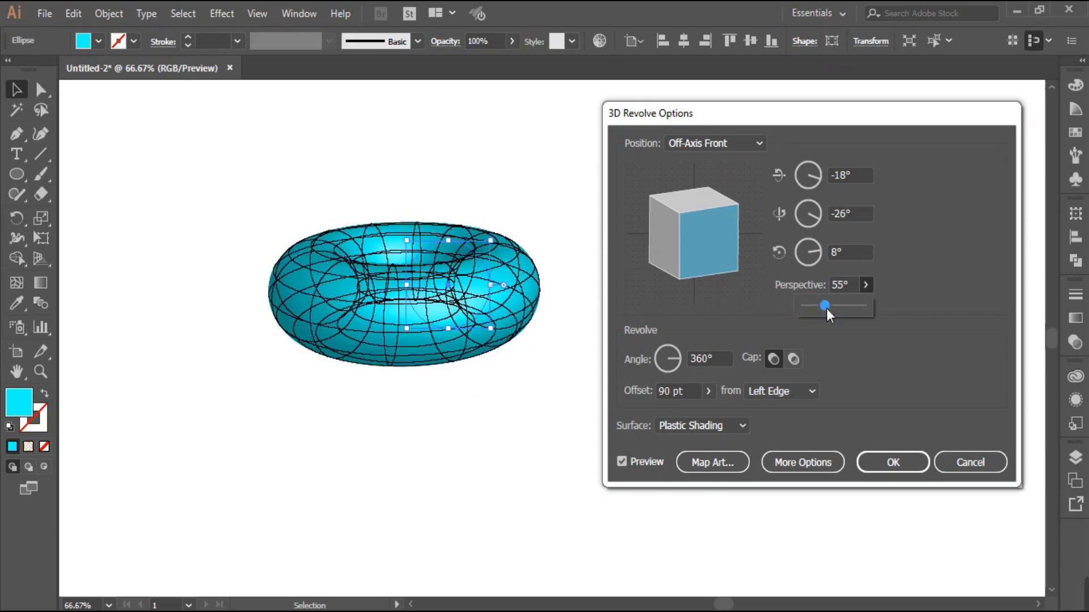
drag(828, 310, 828, 311)
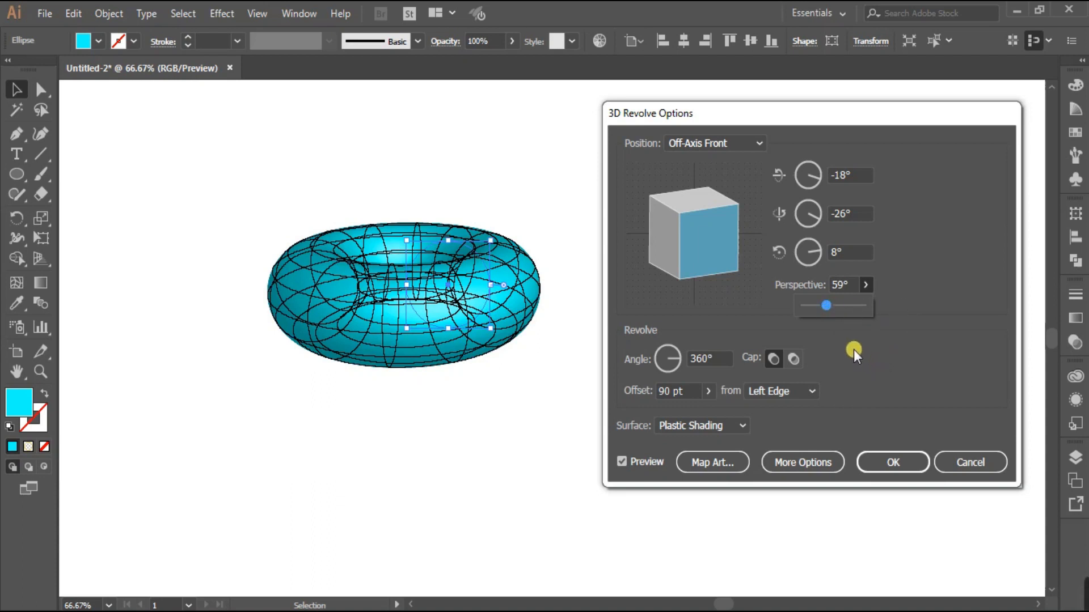
click(696, 243)
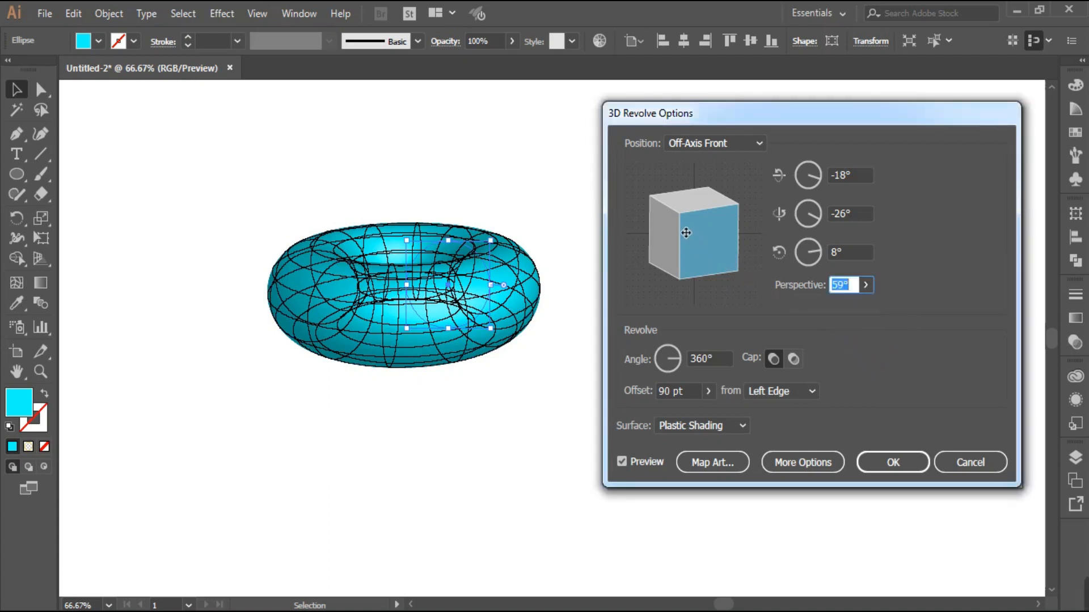
mouse_move(697, 230)
mouse_down()
mouse_move(667, 217)
mouse_move(692, 280)
mouse_move(707, 282)
mouse_move(696, 291)
mouse_up()
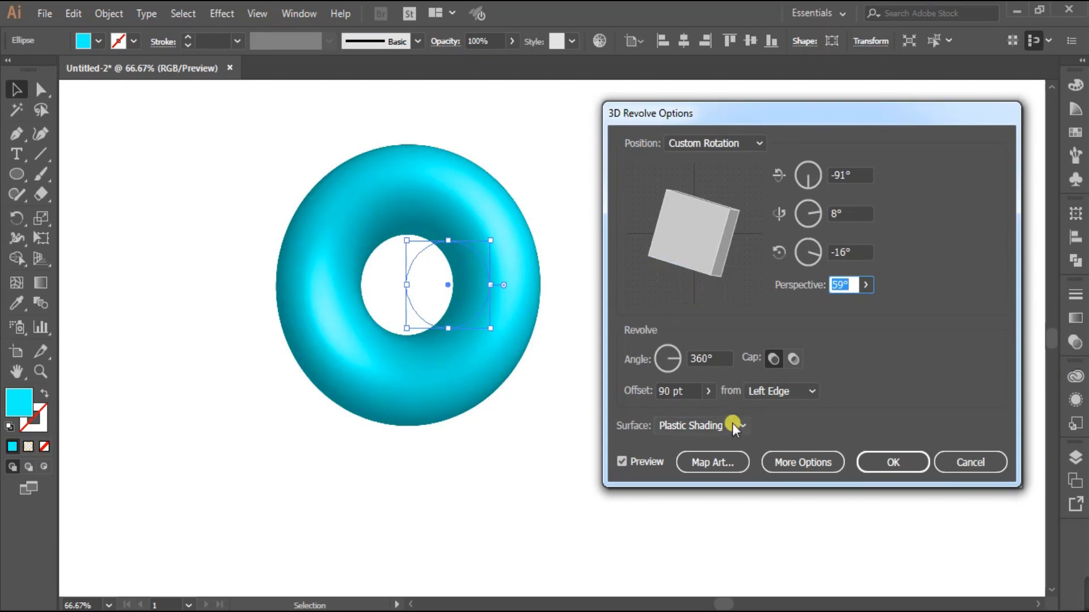
- Map the USELESS text symbol named New Symbol onto the ring's surface with invisible geometry
click(709, 461)
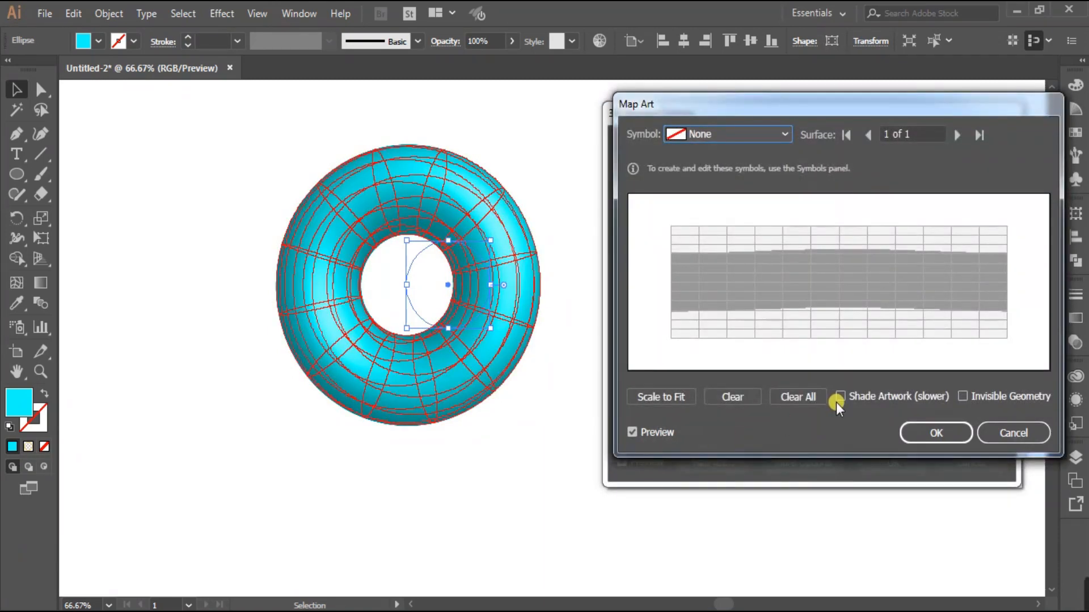
click(963, 395)
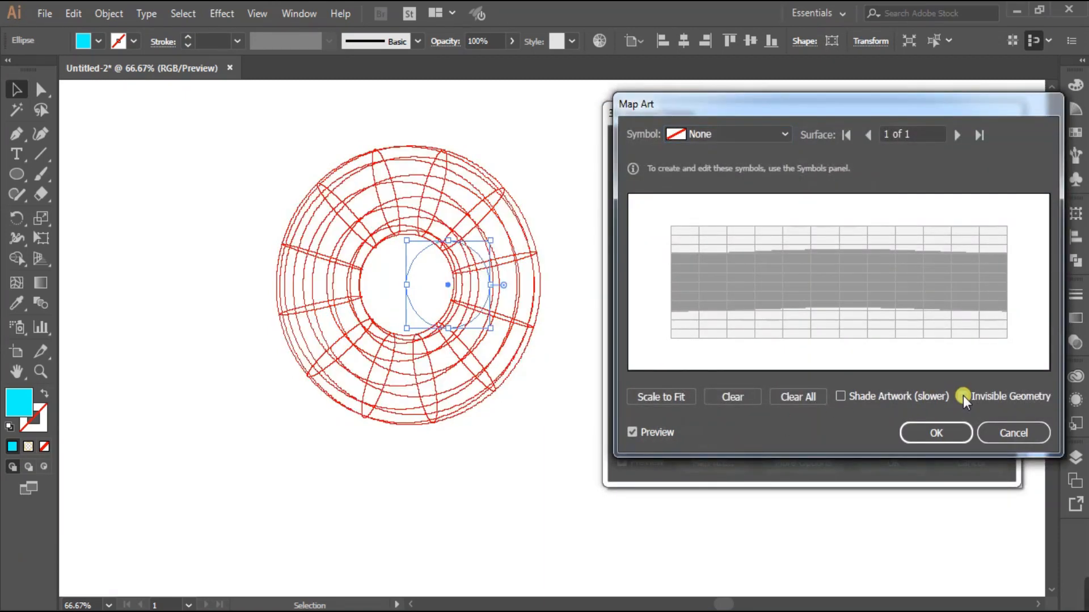
click(781, 133)
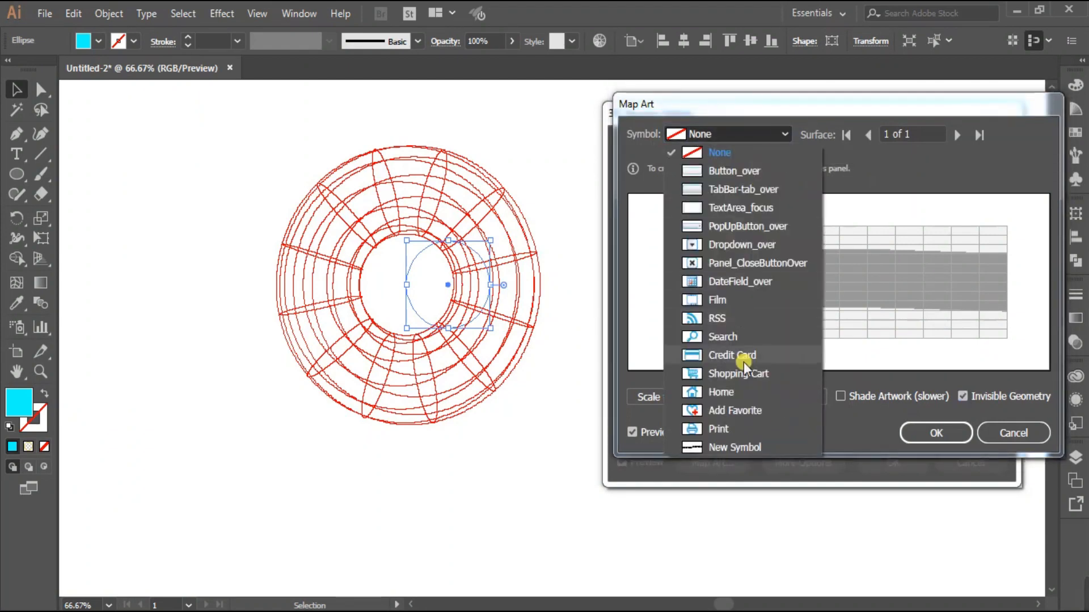
click(742, 446)
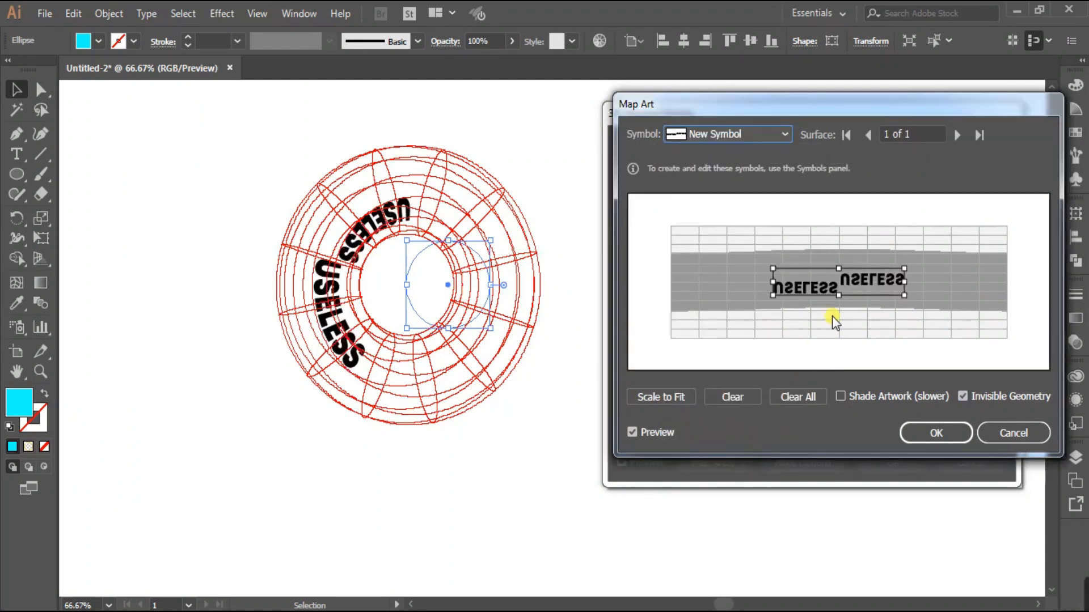
- Scale the mapped symbol to fit the surface, shrink its height to roughly the shaded visible band, and accept the mapping
click(666, 397)
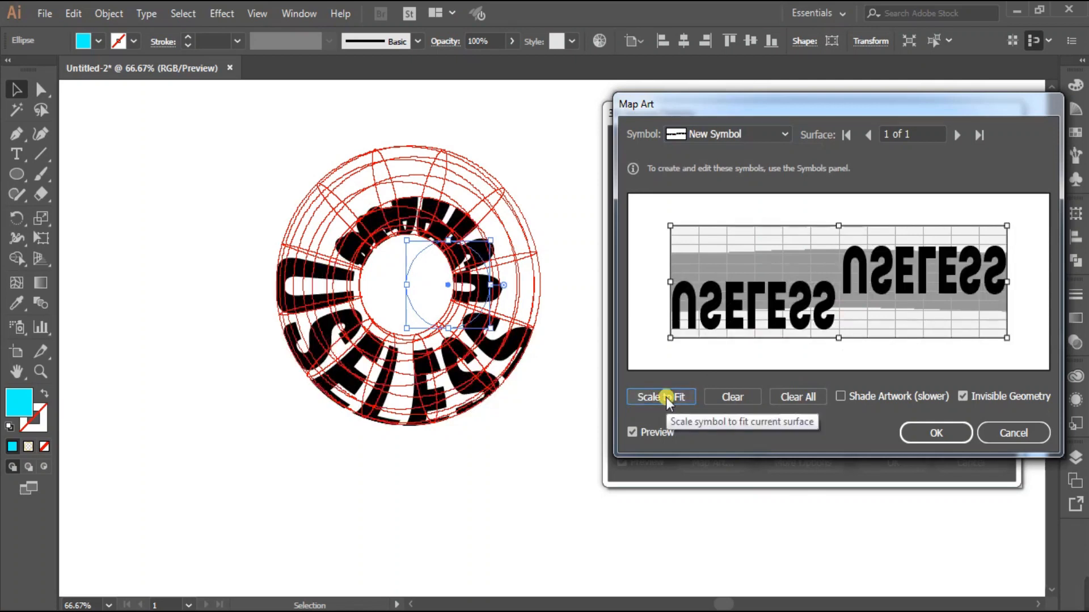
drag(839, 225, 838, 238)
drag(839, 338, 844, 314)
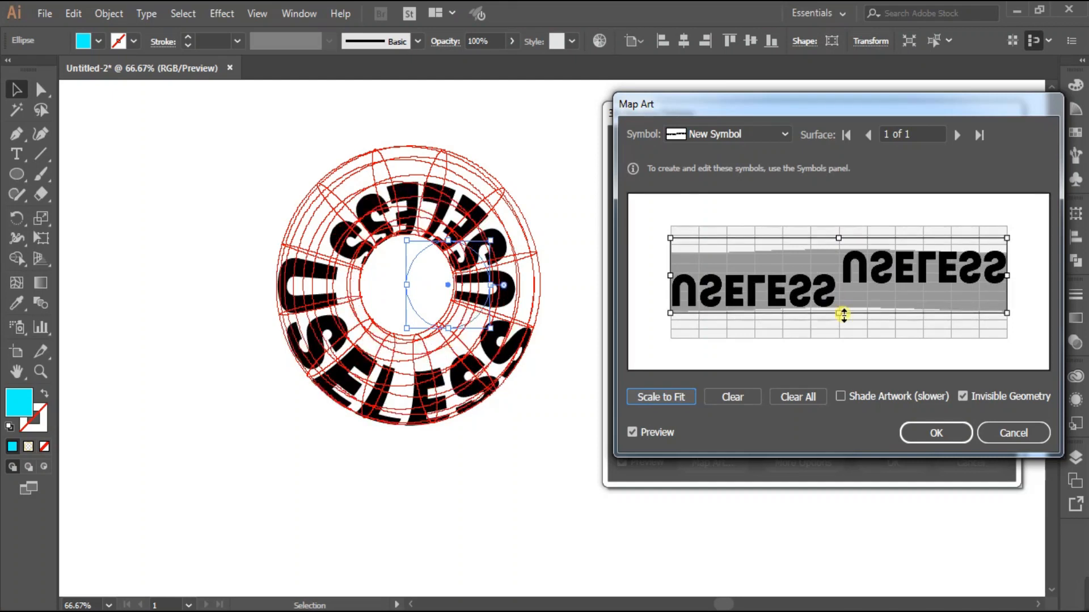
drag(840, 237, 840, 234)
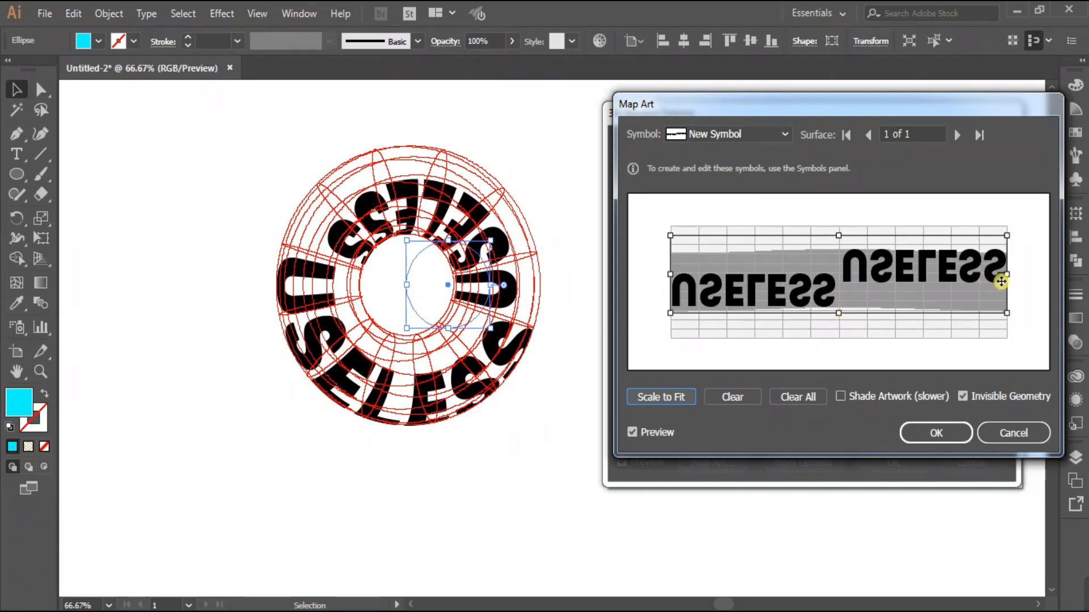
drag(1007, 276, 1005, 276)
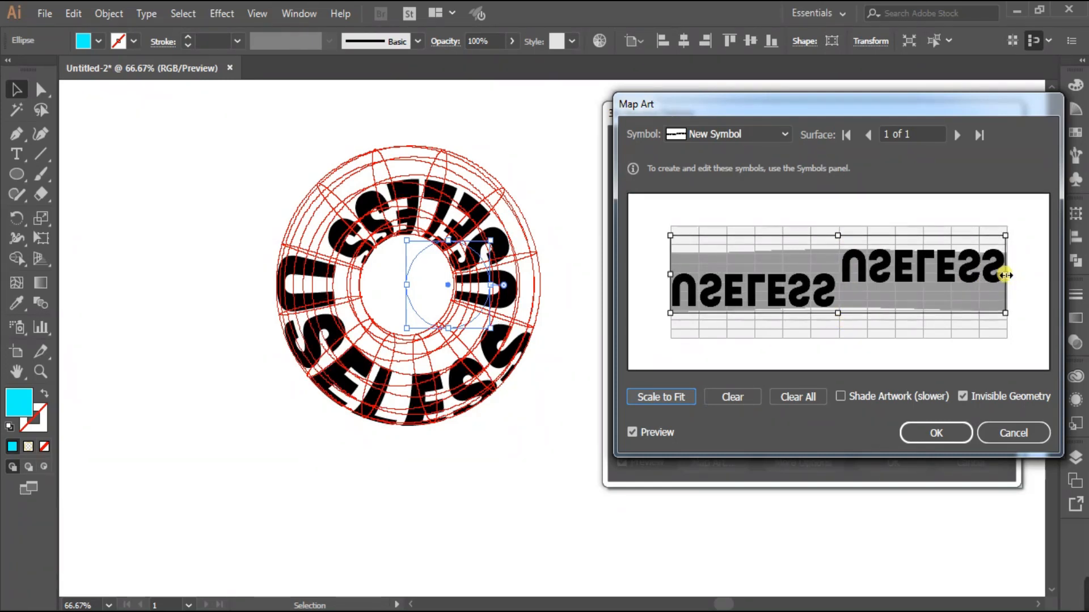
drag(671, 274, 674, 275)
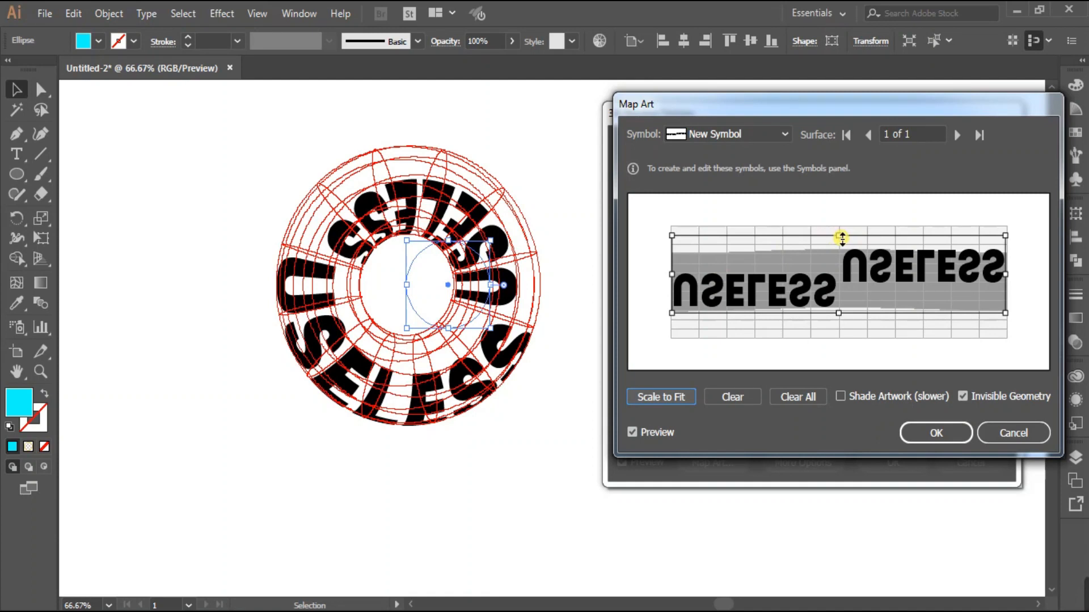
drag(841, 238, 838, 242)
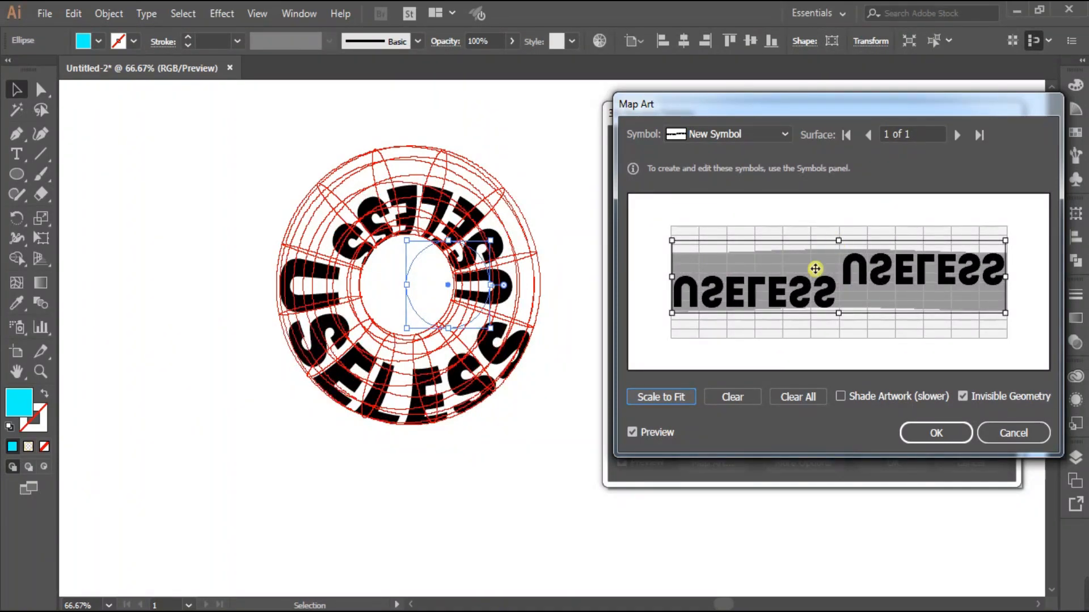
drag(839, 317, 840, 317)
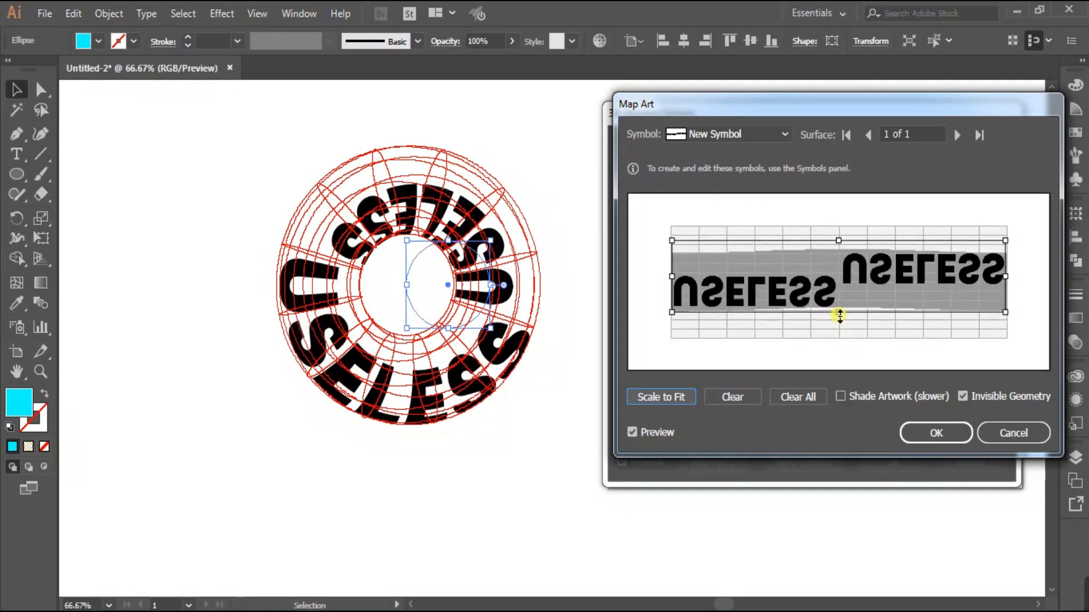
drag(839, 242, 840, 241)
click(944, 433)
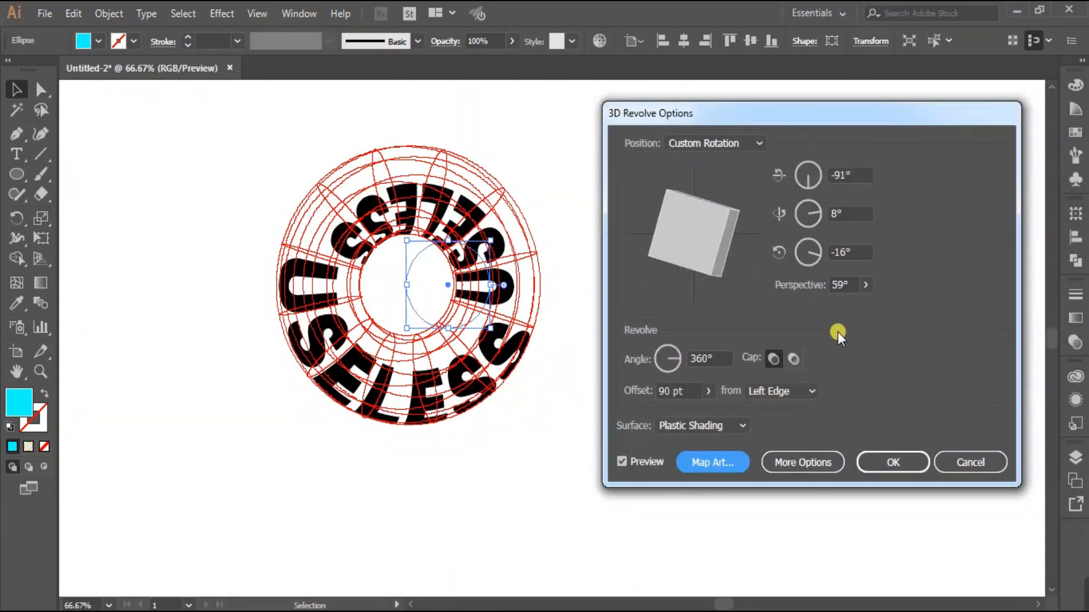
- Set the ring's rotation around the X axis to -125°
click(706, 234)
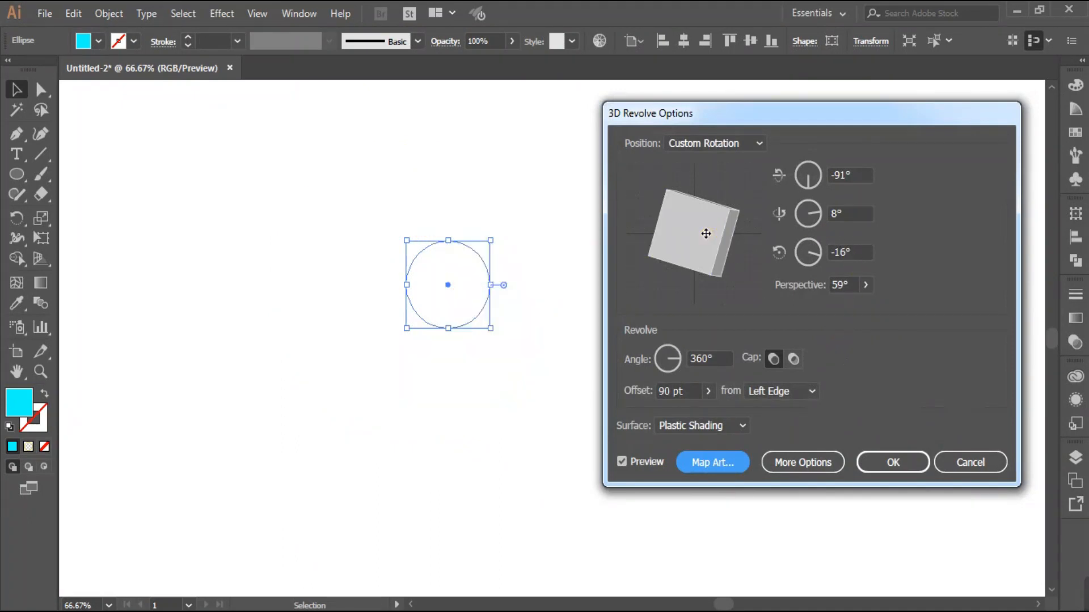
click(846, 177)
key(Down)
key(Down)
key(Down)
key(Down)
key(Down)
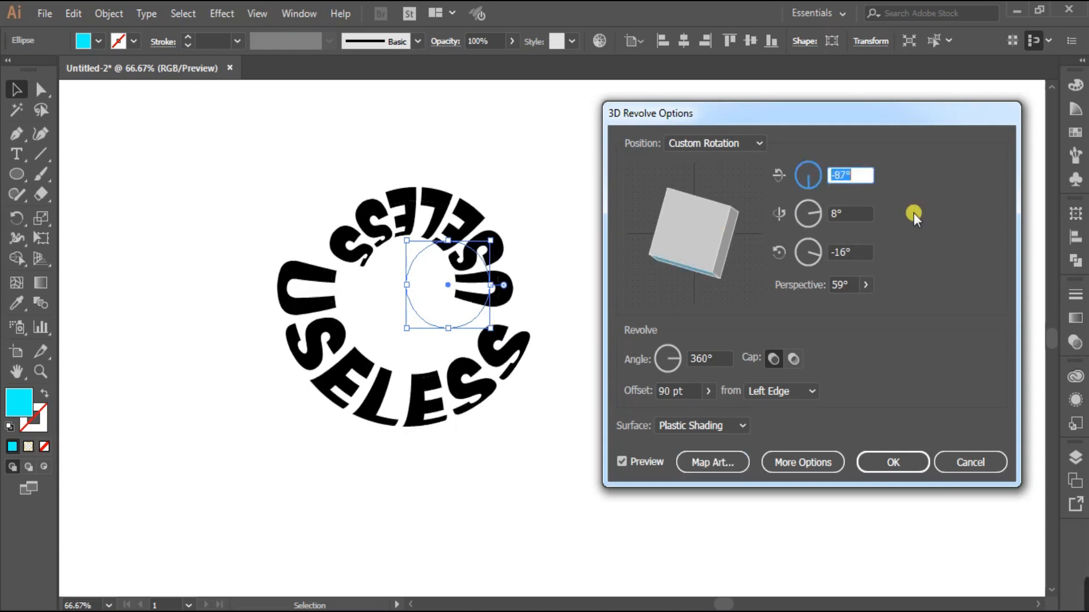
key(Down)
key(Down)
key(Down)
key(Down)
key(Down)
key(Down)
key(Down)
key(Down)
key(Down)
key(Down)
key(Down)
key(Down)
key(Down)
key(Down)
key(Down)
key(Down)
key(Down)
key(Down)
key(Down)
key(Down)
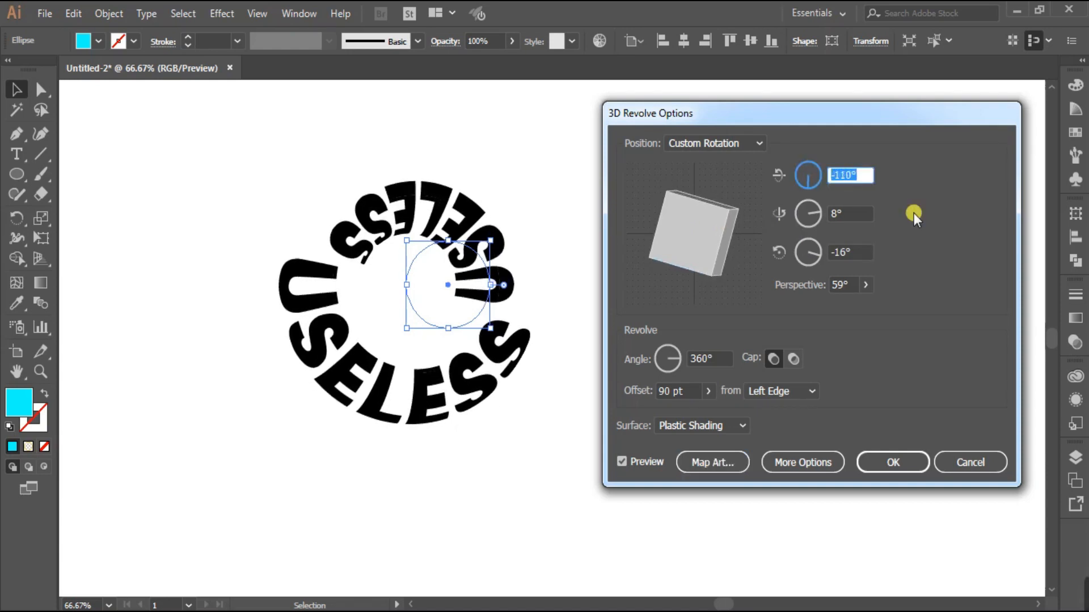
key(Down)
key(Down)
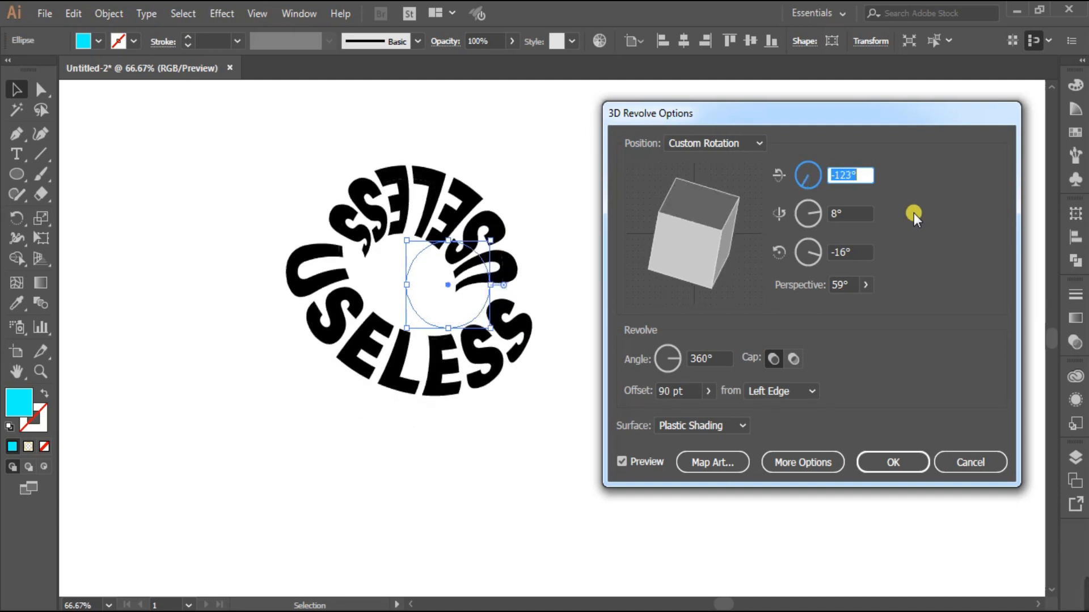
key(Down)
key(Down)
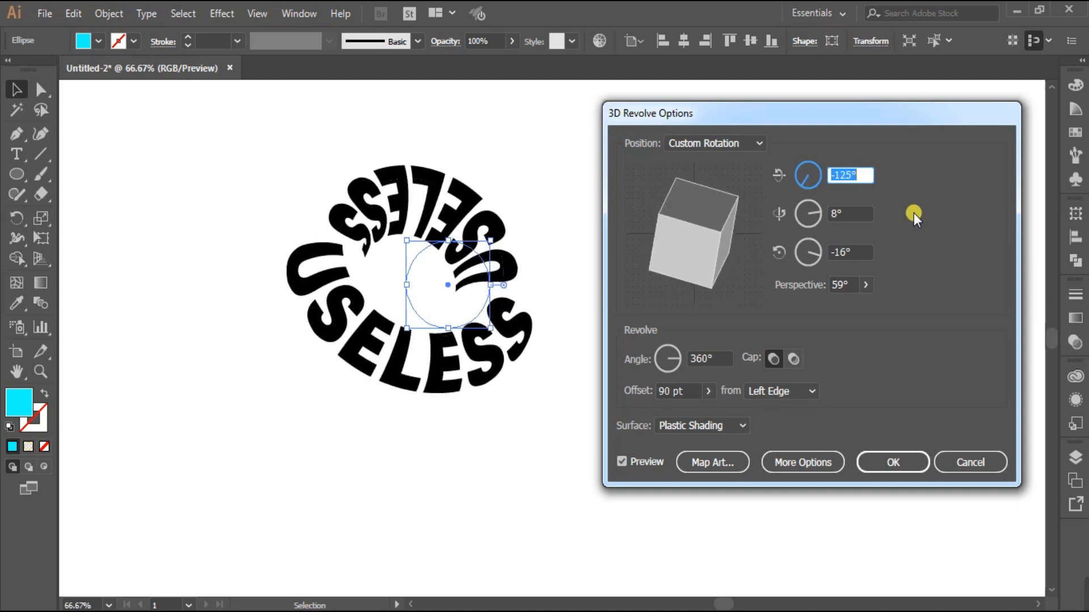
- Set the ring's rotation around the Y axis to -15°
click(820, 210)
key(Down)
key(Down)
key(Down)
key(Down)
key(Down)
key(Down)
key(Down)
key(Down)
key(Down)
key(Down)
key(Down)
key(Down)
key(Down)
key(Down)
key(Down)
key(Down)
key(Down)
key(Down)
key(Down)
key(Down)
key(Down)
key(Down)
key(Down)
key(Down)
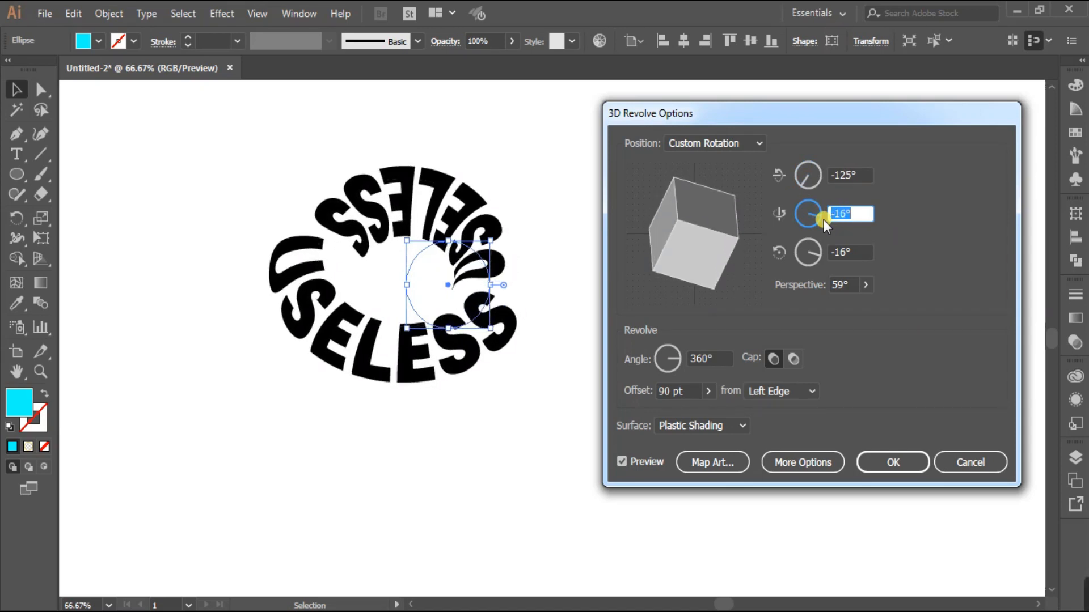
key(Down)
key(Down)
key(Down)
key(Down)
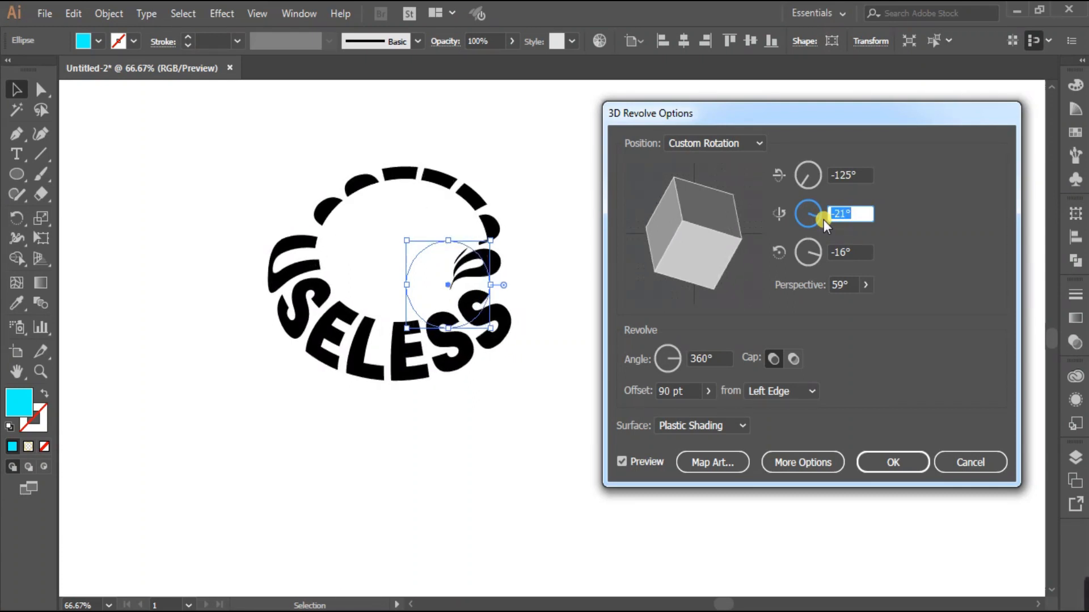
key(Up)
key(Up)
key(Up)
key(Up)
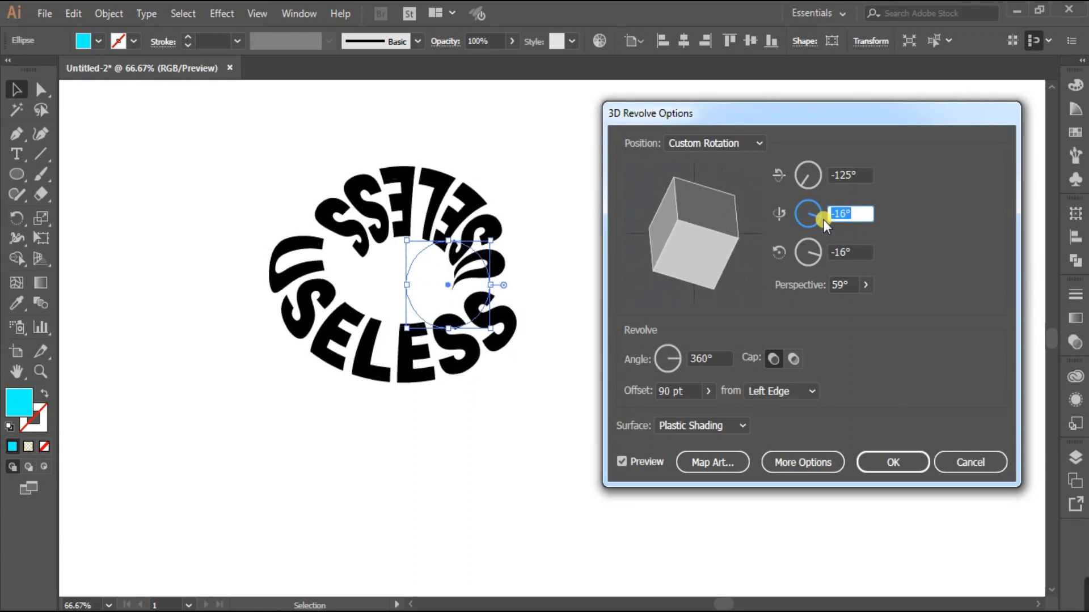
key(Up)
- Set the ring's rotation around the Z axis to -129°
click(834, 252)
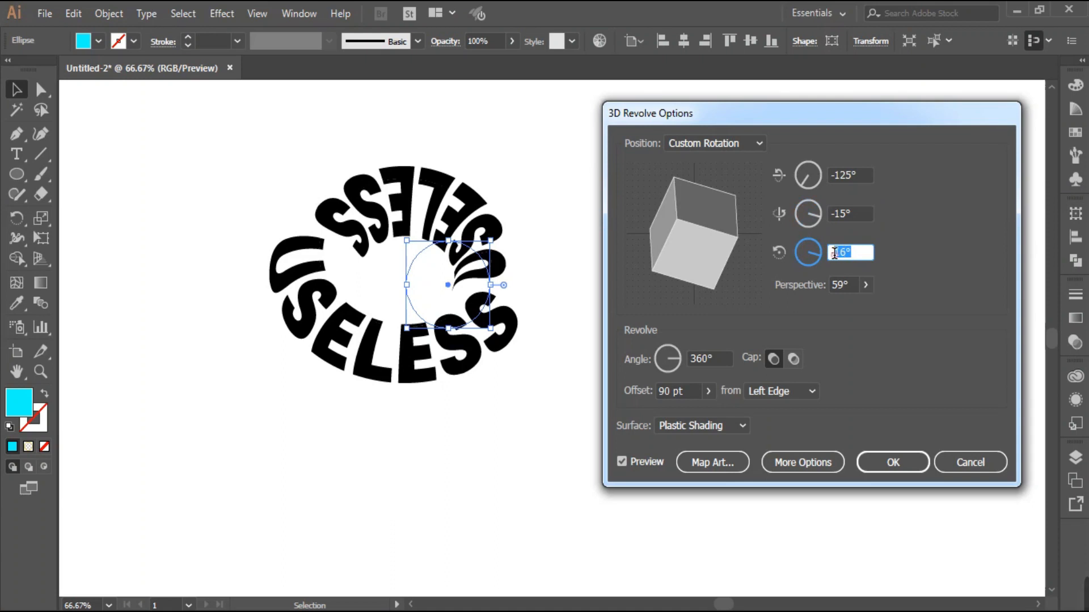
key(Down)
key(Down)
key(Down)
key(Down)
key(Down)
key(Down)
key(Down)
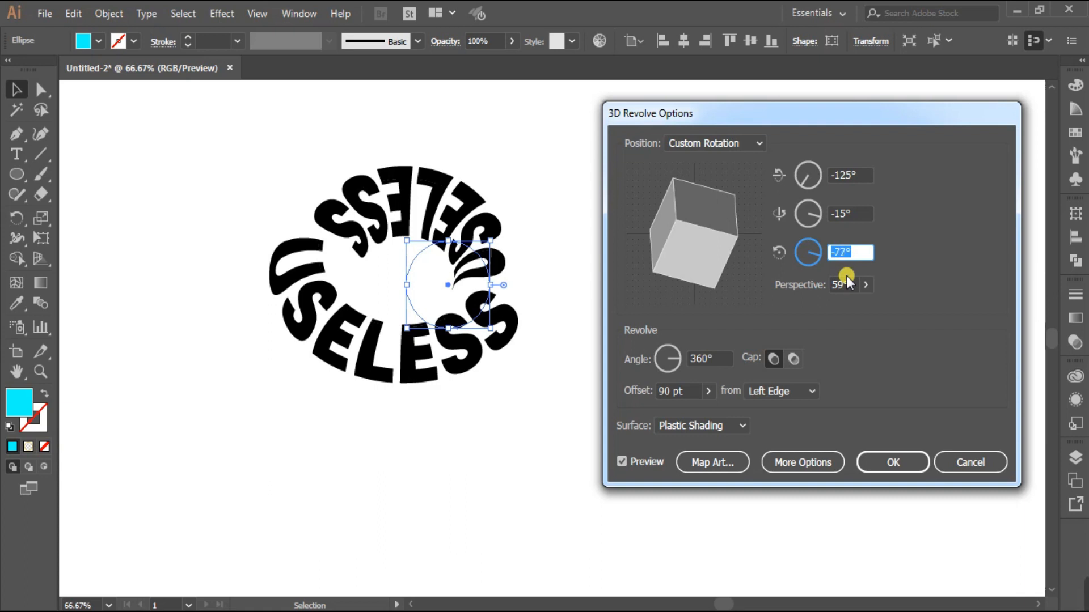
key(Down)
key(Down)
key(Down)
key(Down)
key(Down)
key(Down)
key(Down)
key(Down)
key(Down)
key(Down)
key(Down)
key(Down)
key(Down)
key(Down)
key(Down)
key(Down)
key(Down)
key(Down)
key(Down)
key(Down)
key(Down)
key(Down)
key(Down)
key(Down)
key(Down)
key(Down)
key(Down)
key(Down)
key(Down)
key(Down)
key(Down)
key(Down)
key(Down)
key(Down)
key(Down)
key(Down)
key(Down)
key(Down)
key(Down)
key(Down)
key(Down)
key(Down)
key(Down)
key(Down)
key(Down)
key(Down)
key(Down)
key(Down)
key(Down)
key(Down)
key(Down)
key(Down)
key(Down)
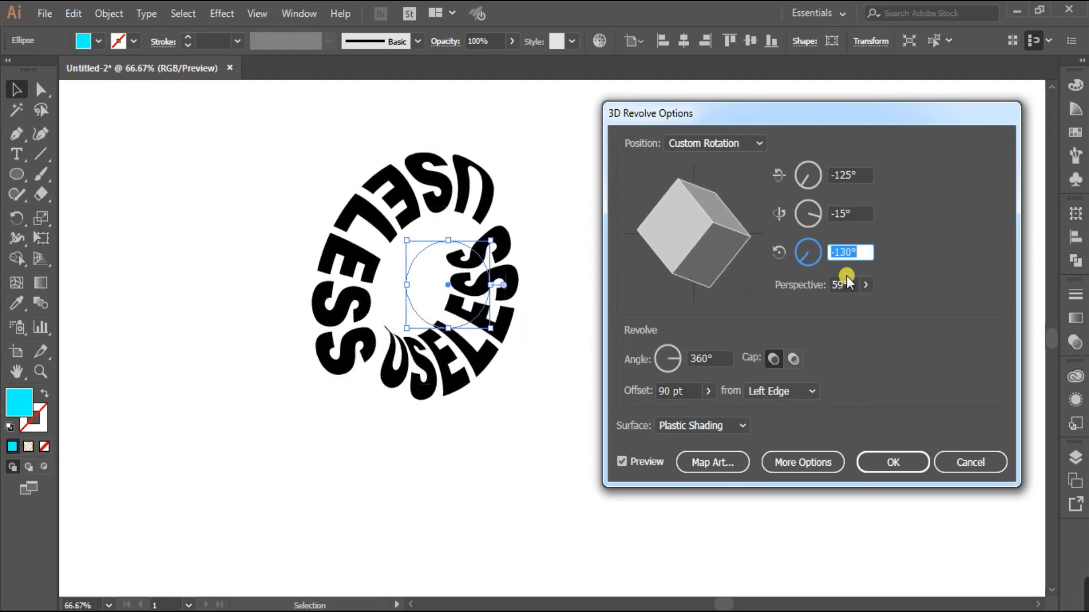
key(Up)
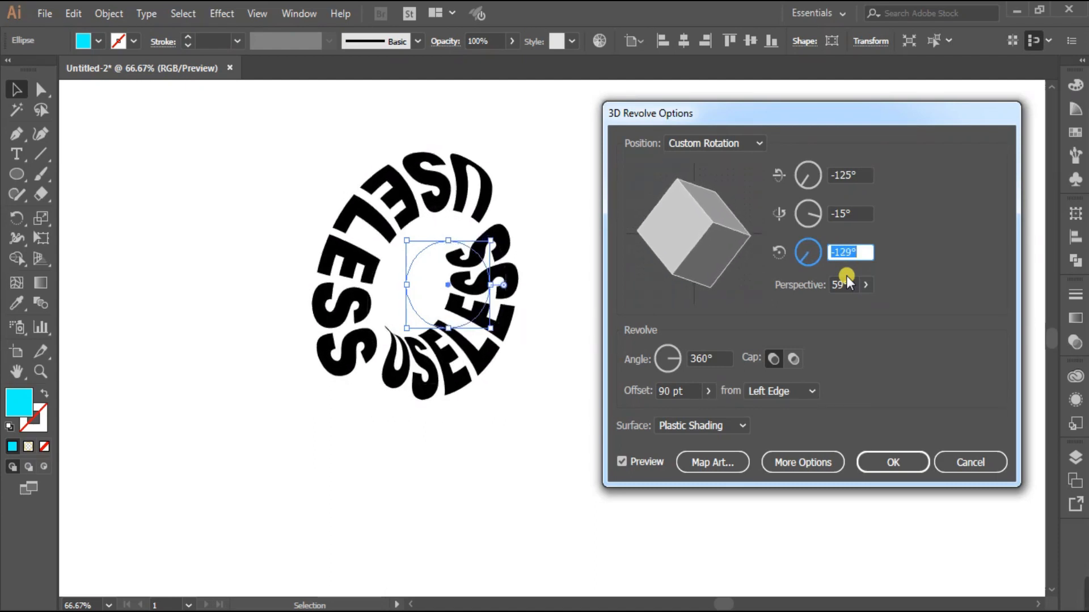
- Set the ring's rotation around the Y axis to -17°
click(844, 216)
key(Up)
key(Up)
key(Up)
key(Up)
key(Up)
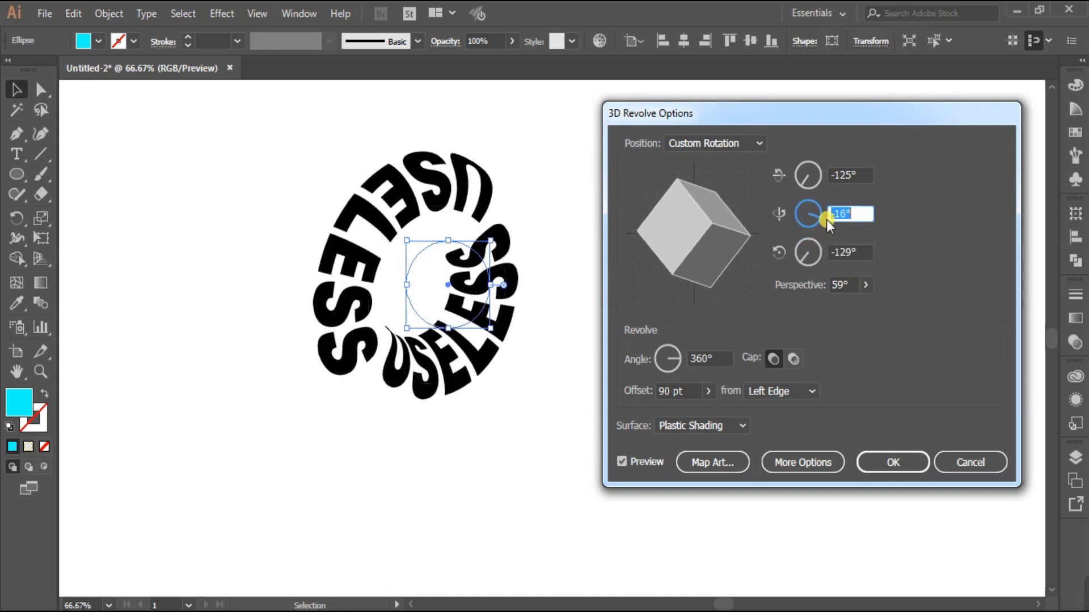
key(Down)
key(Down)
- Set the ring's rotation around the X axis to -111°
click(833, 173)
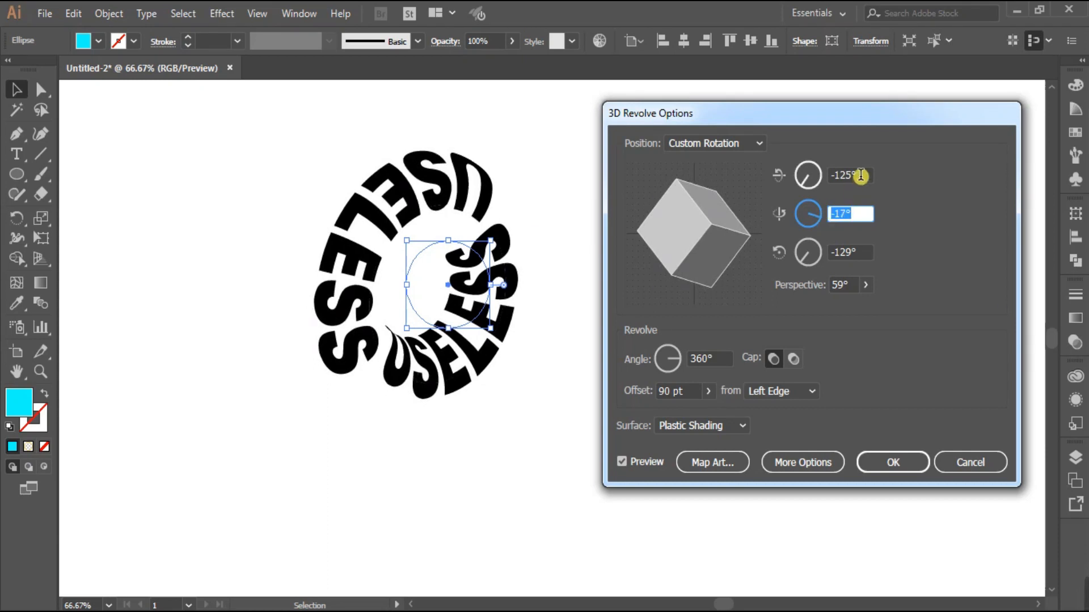
key(Up)
key(Up)
key(Up)
key(Up)
key(Up)
key(Up)
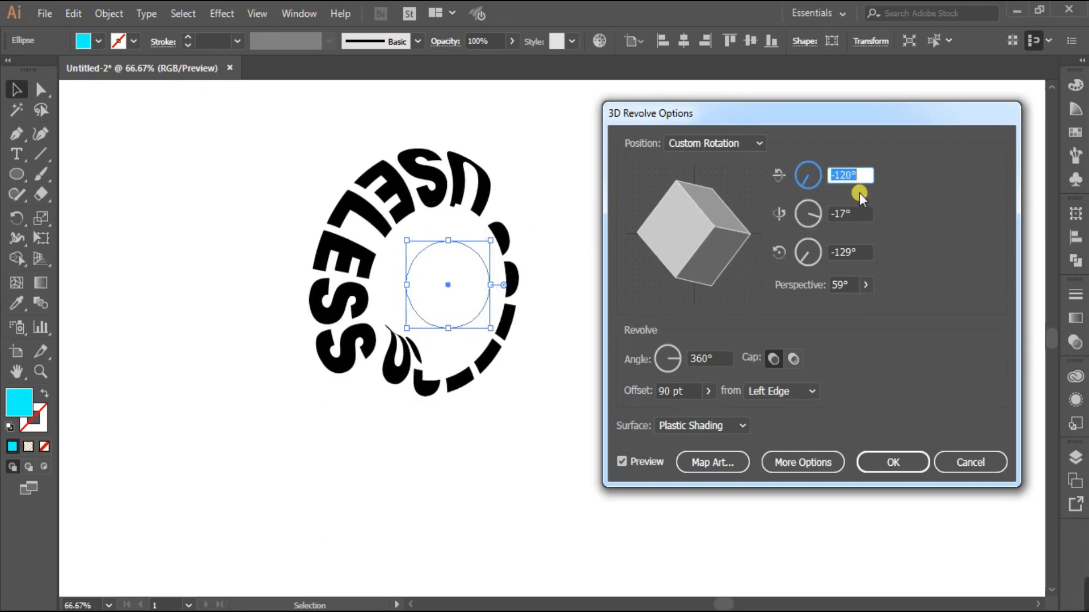
key(Up)
key(Up)
key(Up)
key(Up)
key(Up)
key(Up)
key(Up)
key(Up)
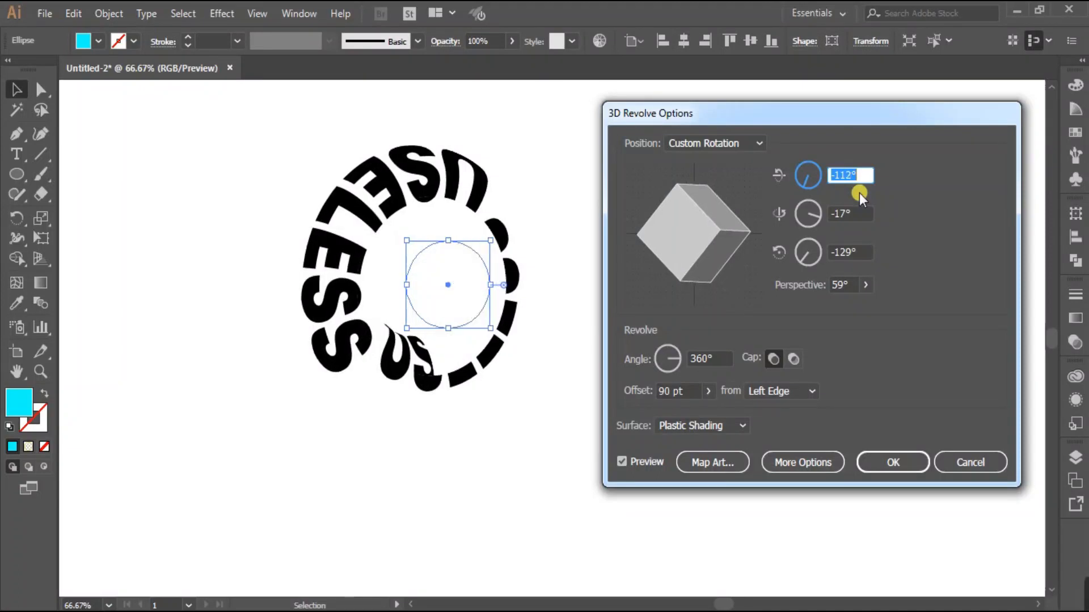
- Try different rotations around the Y axis between -12° and -19°, settling on -19°
click(828, 220)
key(Up)
key(Up)
key(Up)
key(Up)
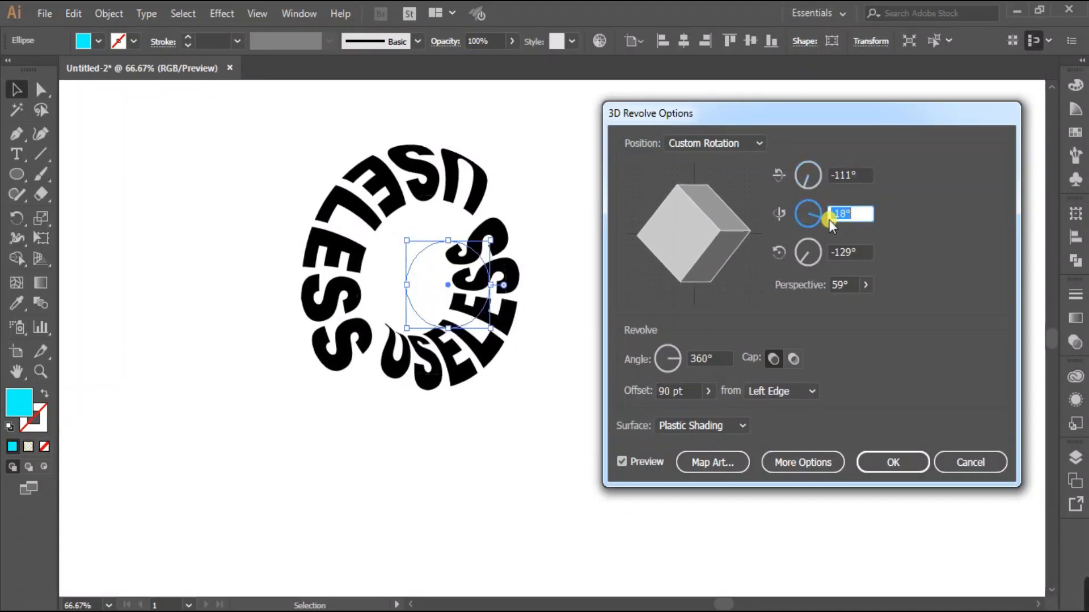
key(Up)
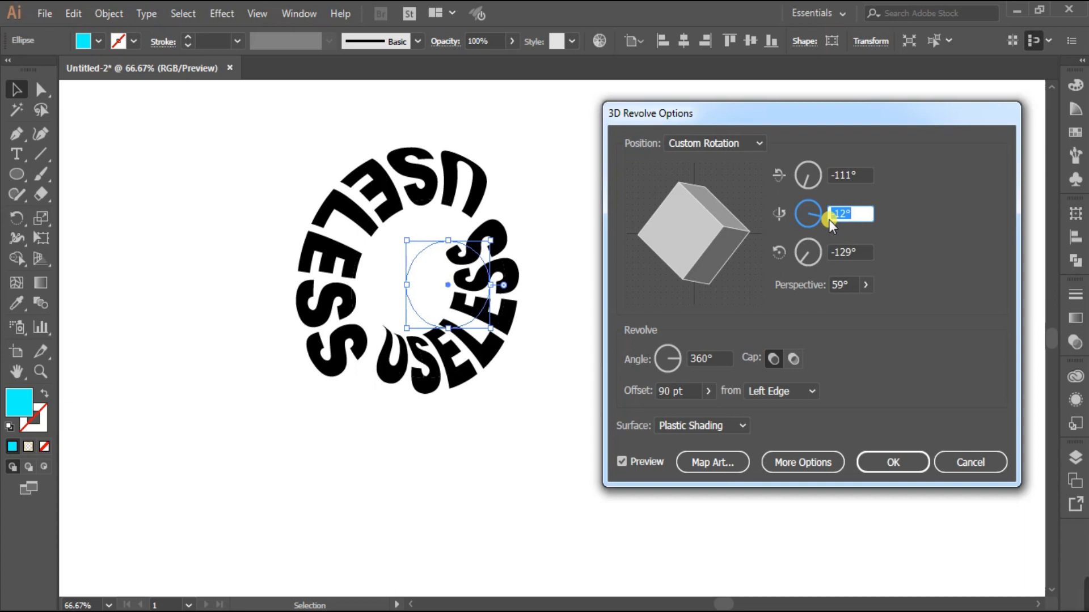
key(Down)
key(Down)
key(Down)
key(Down)
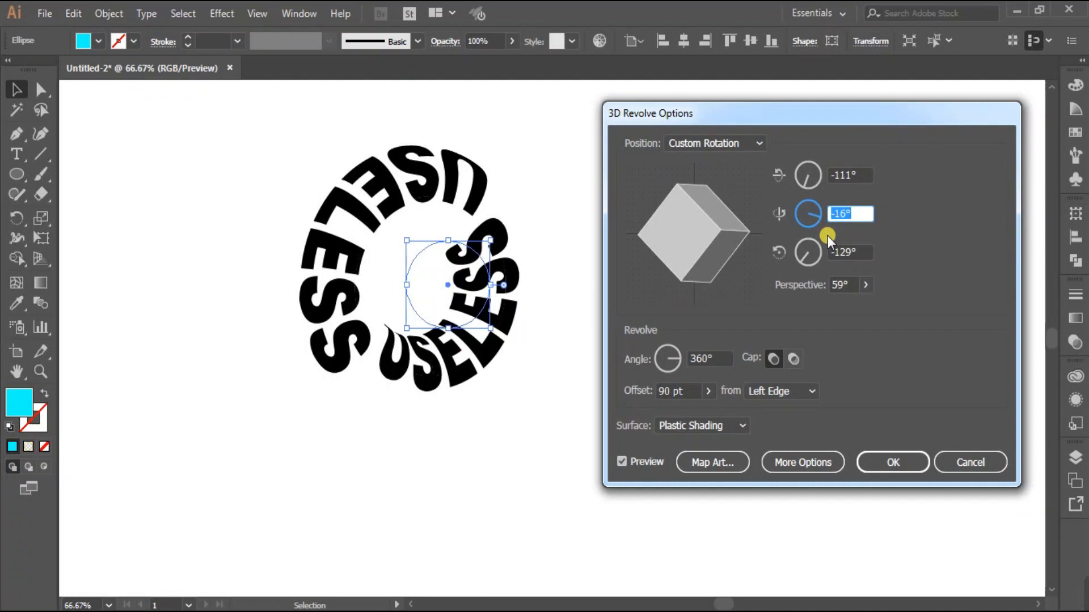
key(Down)
key(Down)
key(Down)
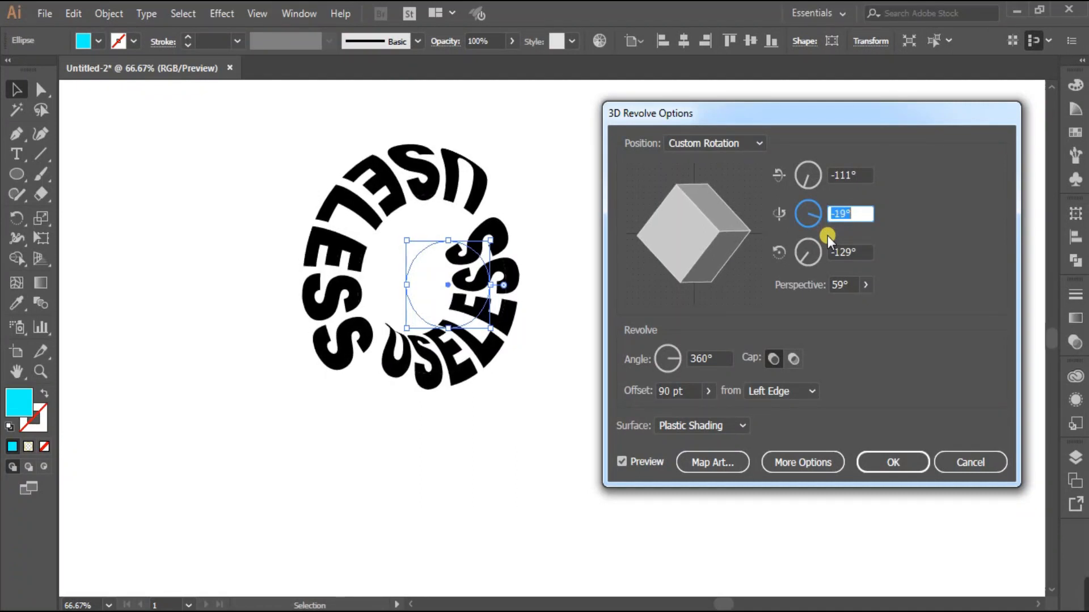
key(Up)
- Set the perspective of the revolved ring to 55°
click(865, 286)
drag(824, 304, 820, 309)
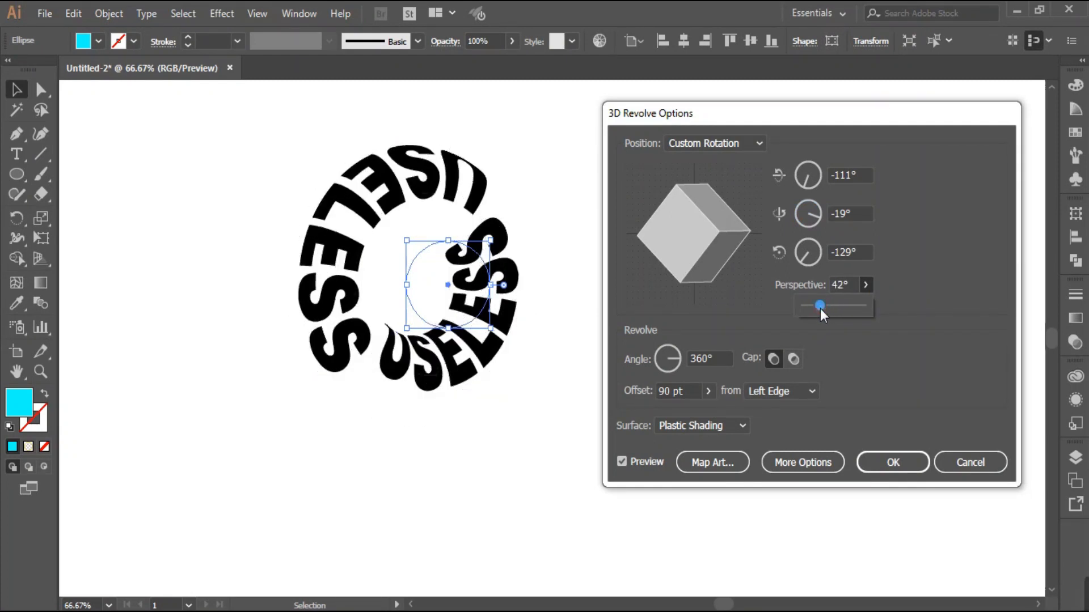
click(818, 308)
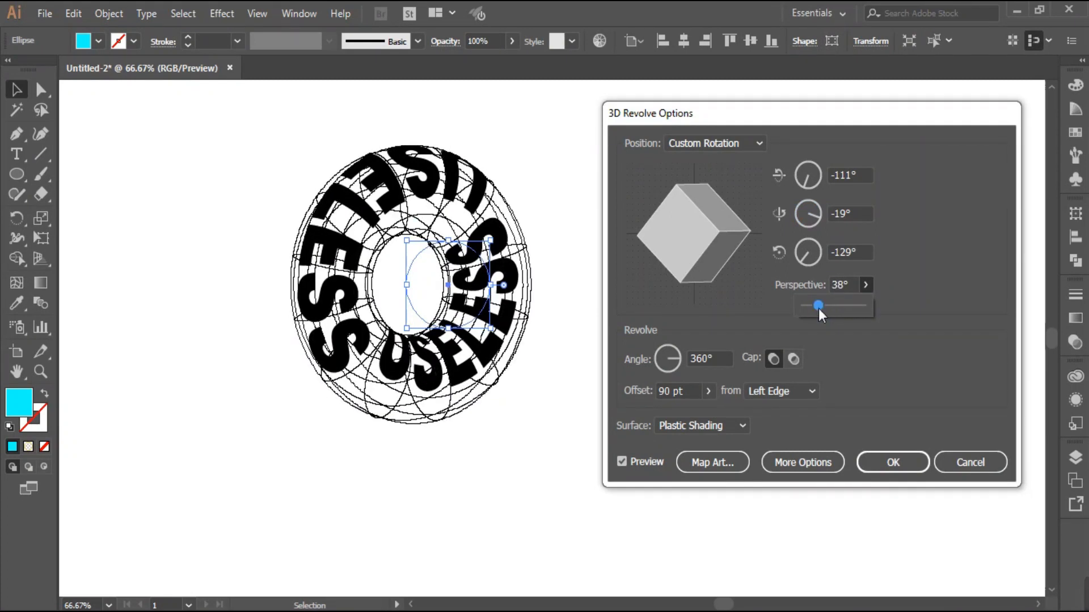
drag(823, 309, 824, 311)
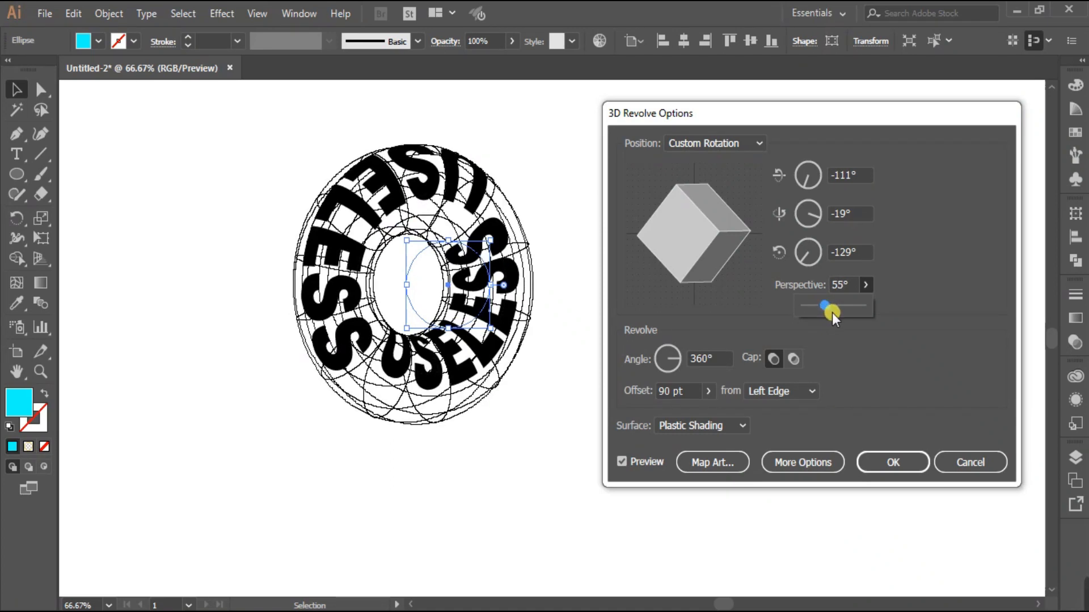
- Reopen the ring's artwork mapping and stretch the USELESS symbol slightly taller over the shaded visible band
click(714, 460)
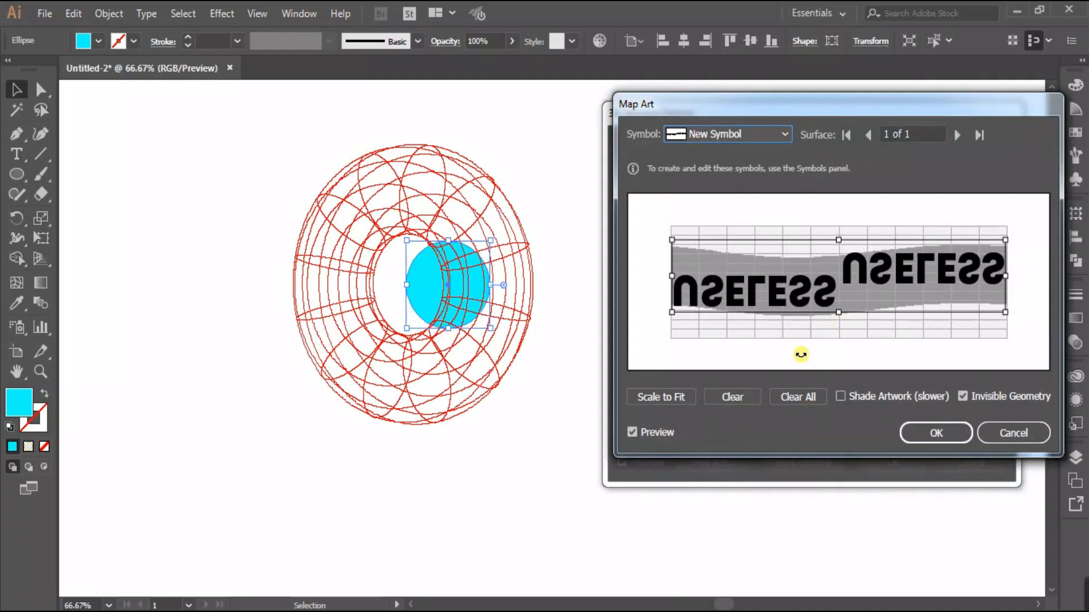
drag(884, 273, 882, 275)
drag(838, 314, 840, 311)
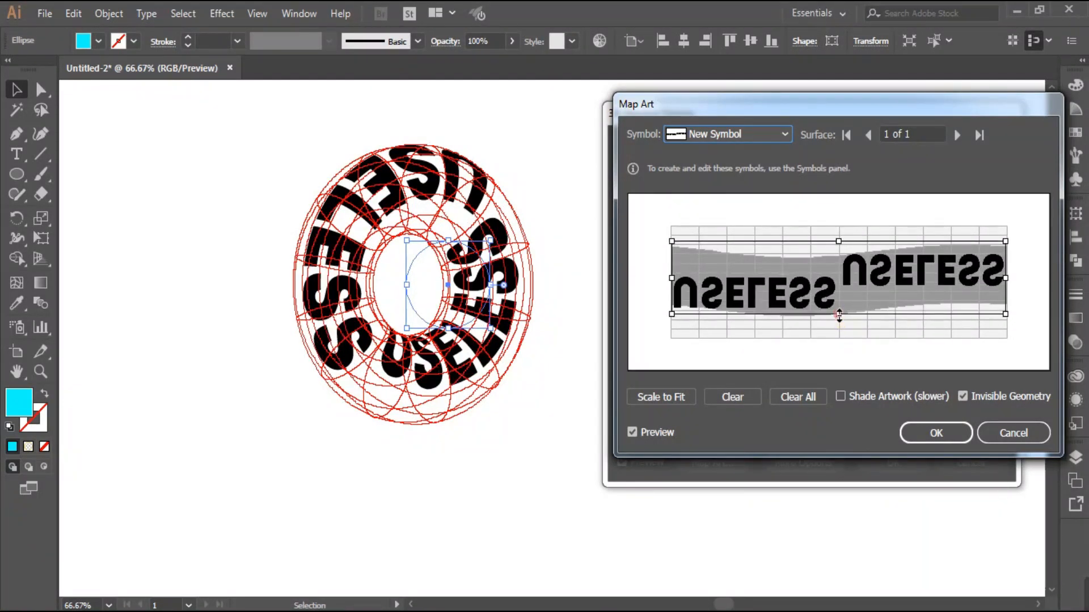
drag(838, 241, 840, 239)
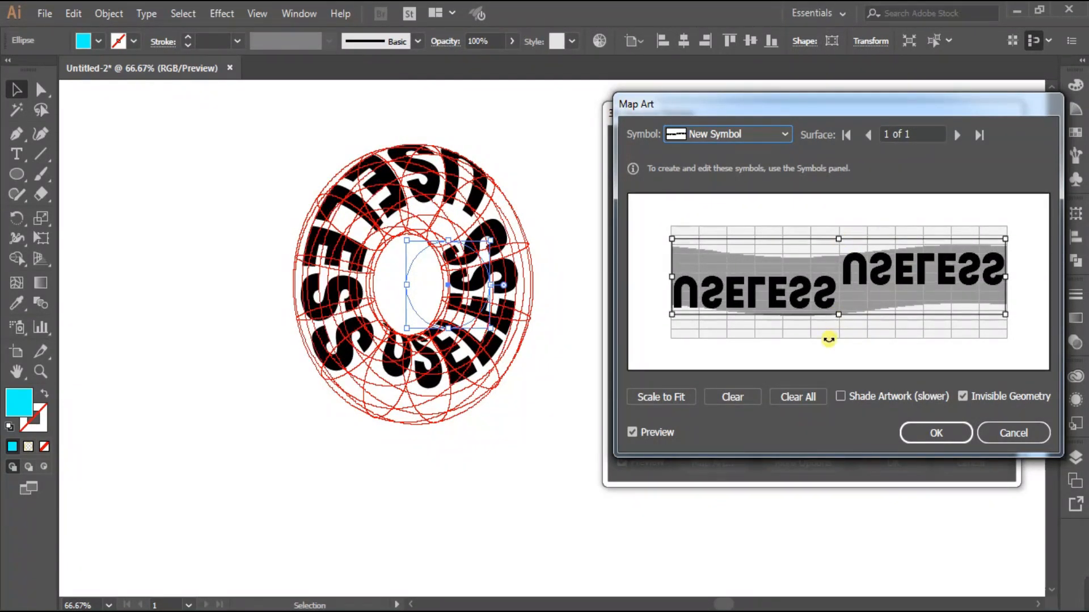
drag(838, 316, 841, 317)
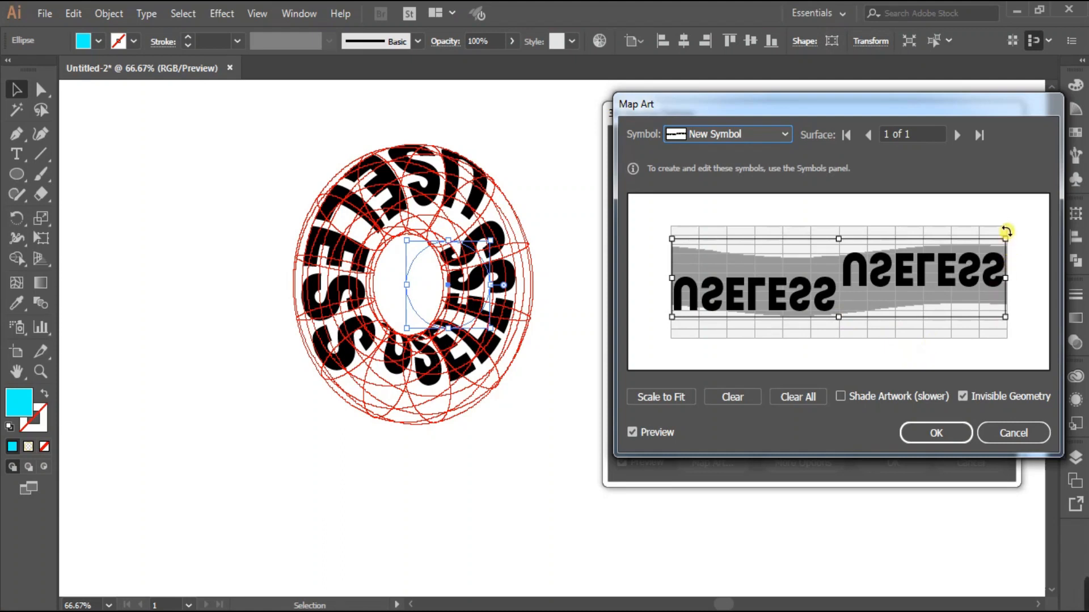
- Rotate the mapped USELESS symbol slightly clockwise and stretch its height both upward and downward
drag(1008, 232, 1011, 241)
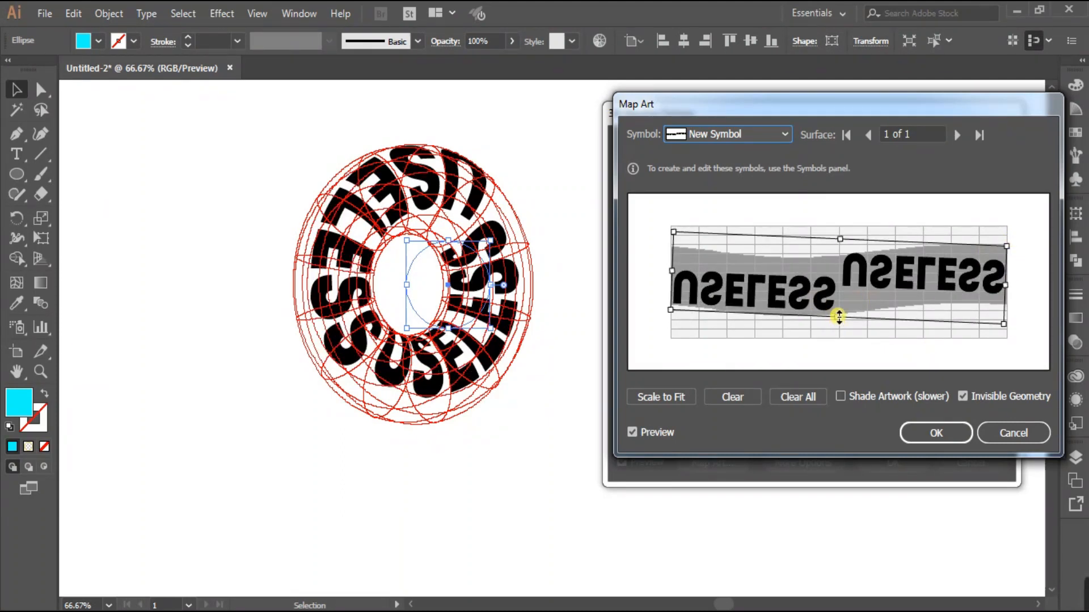
drag(839, 316, 839, 322)
drag(840, 238, 841, 233)
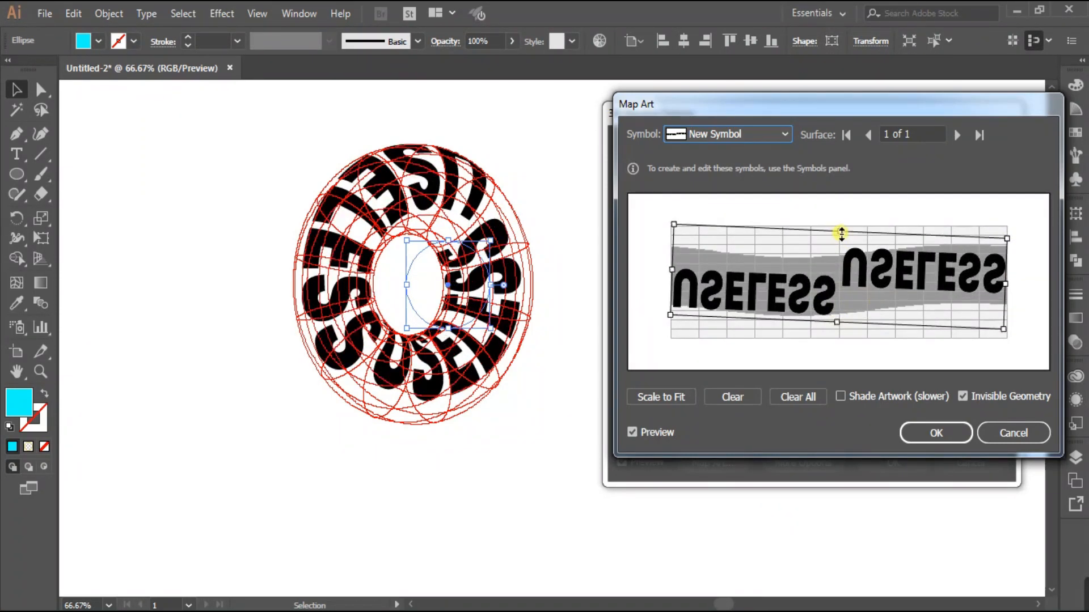
- Narrow the mapped USELESS symbol slightly from both ends and accept the mapping
drag(670, 270, 676, 270)
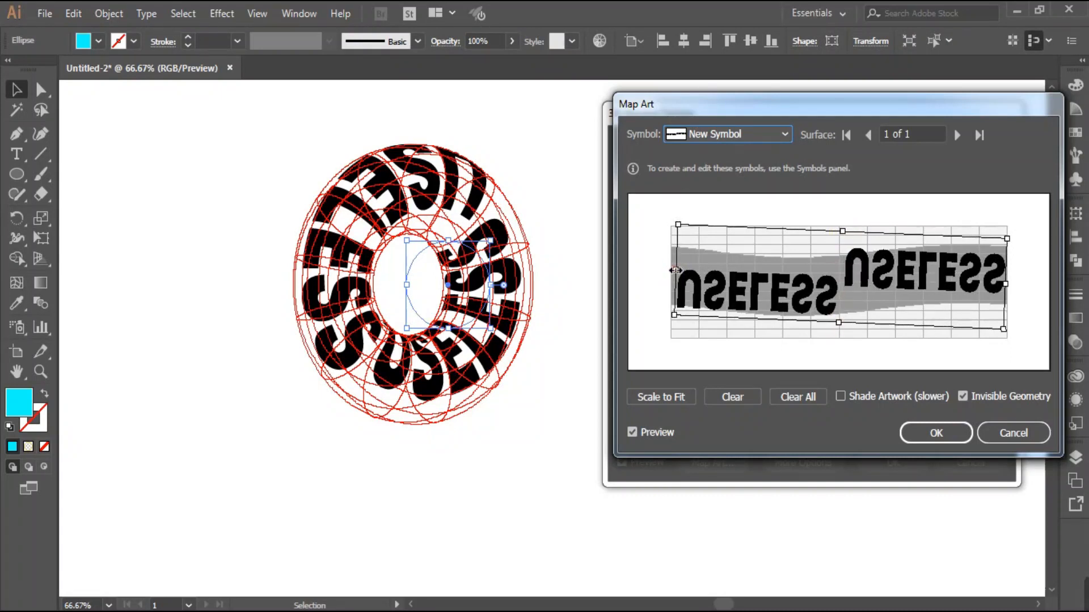
drag(1005, 285, 999, 284)
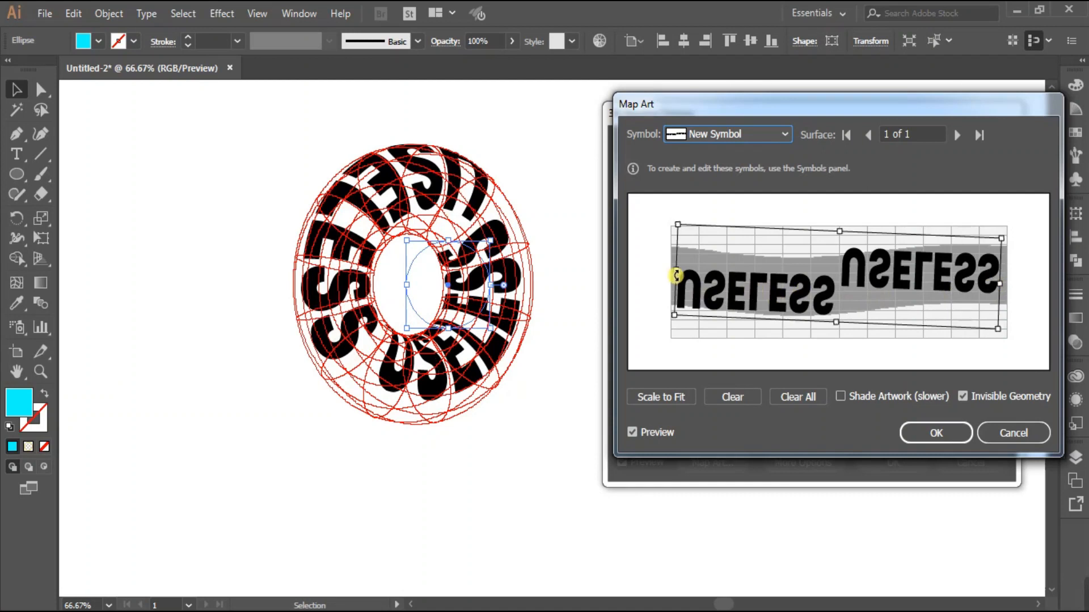
drag(677, 275, 678, 274)
click(933, 434)
- Set the ring's rotation around the Y axis to -16° and apply the 3D revolve
click(819, 226)
click(829, 212)
key(Down)
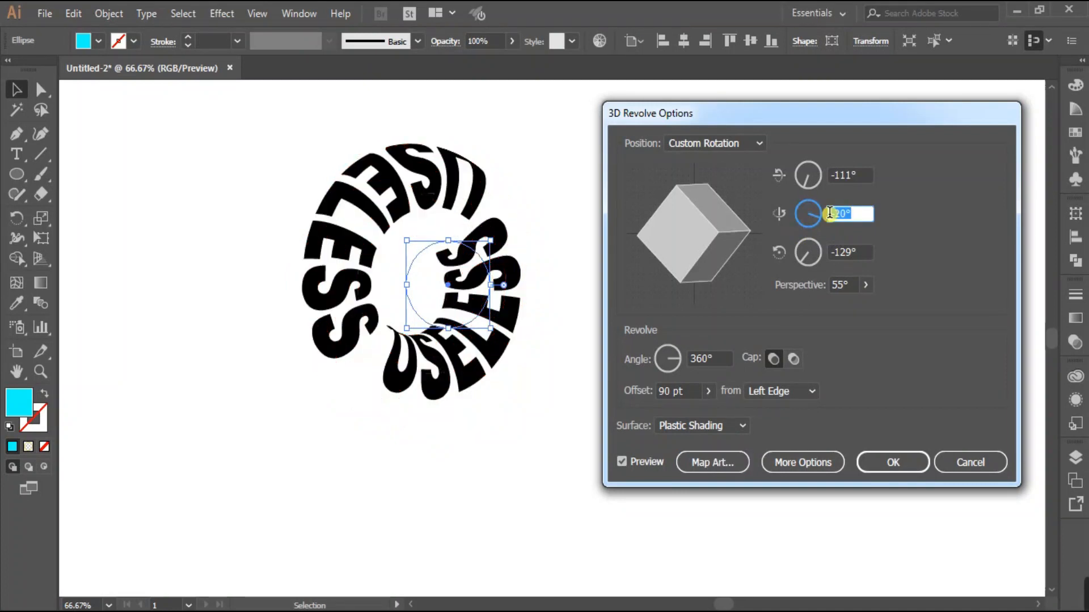
key(Up)
key(Up)
key(Up)
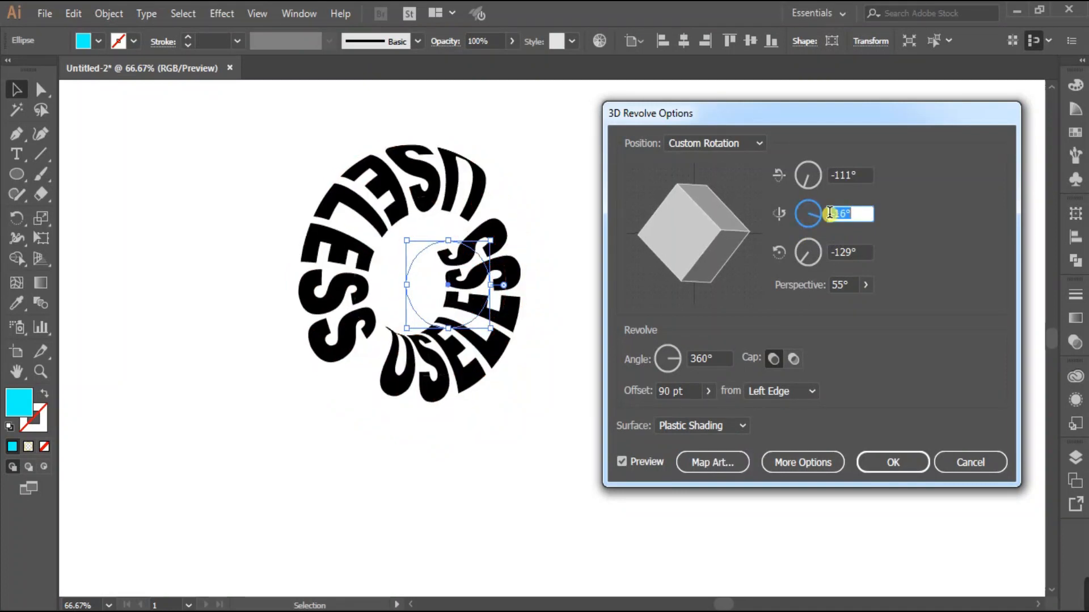
click(892, 461)
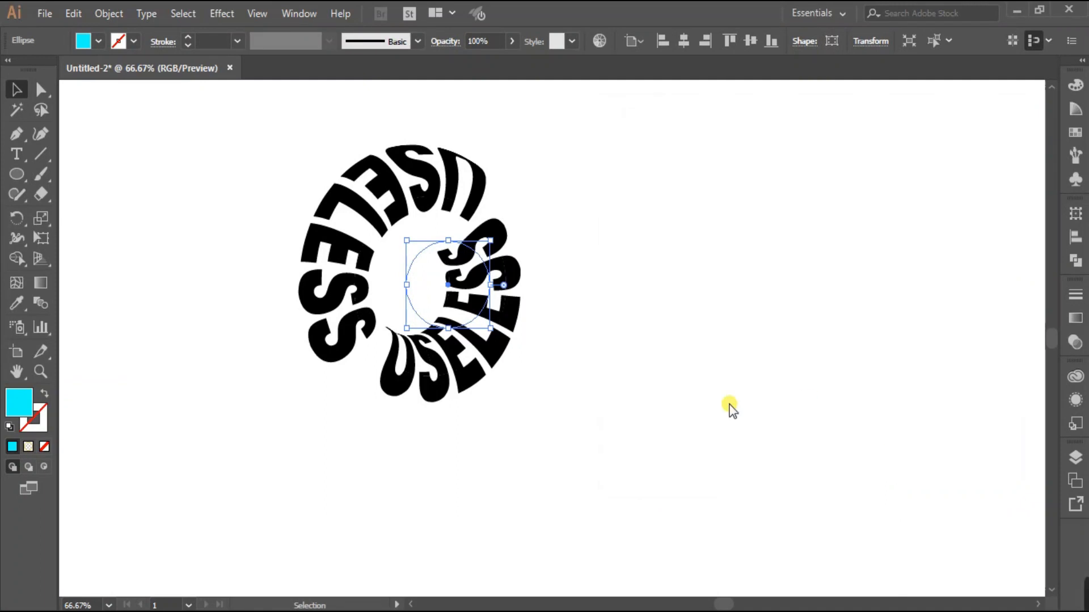
- Select the revolved text ring and expand its appearance
click(622, 358)
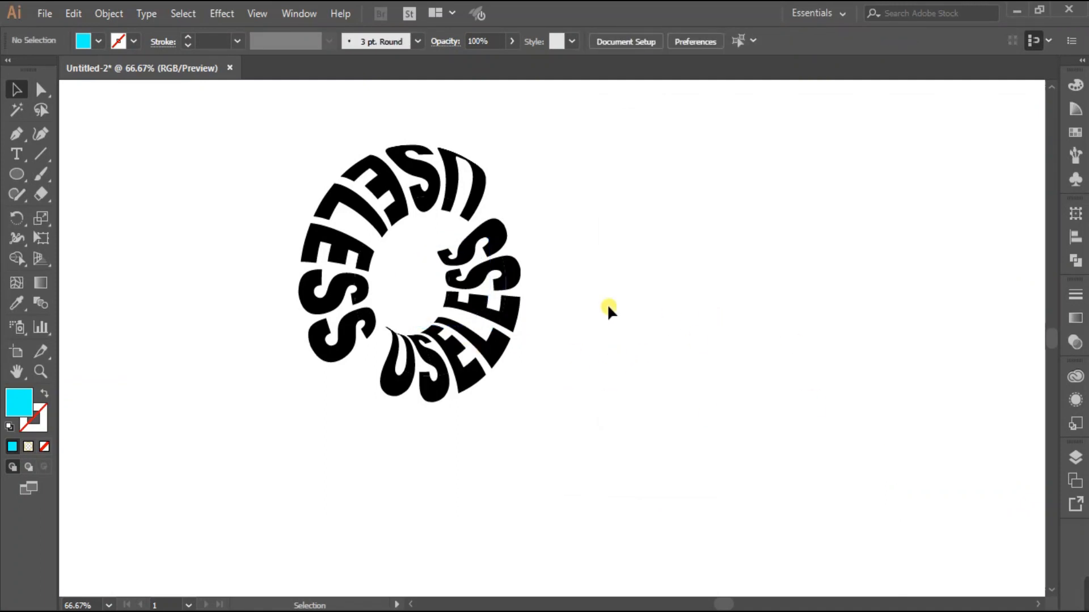
click(482, 305)
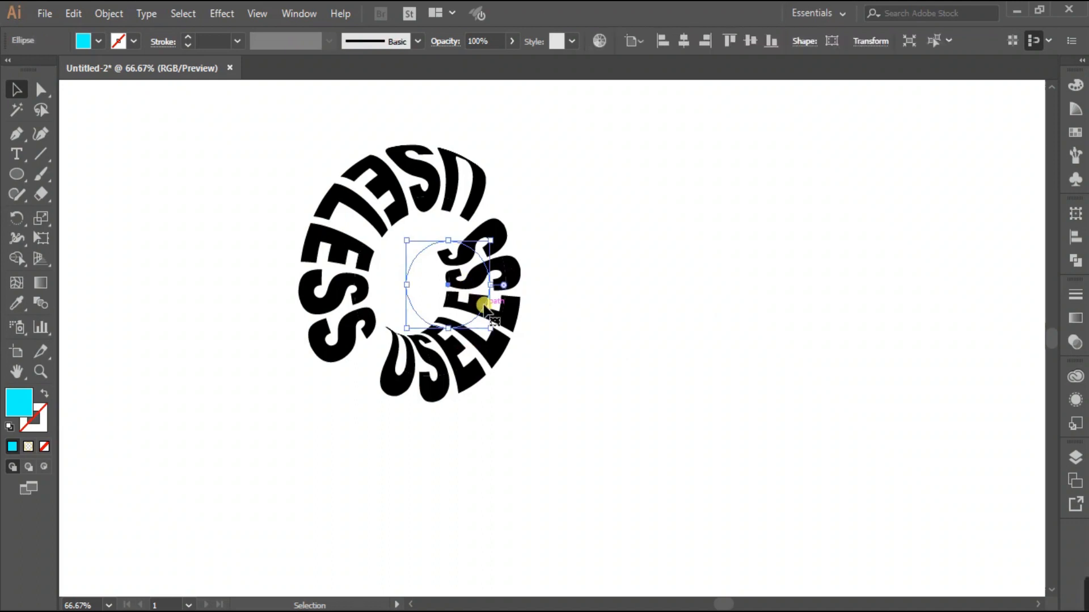
click(109, 13)
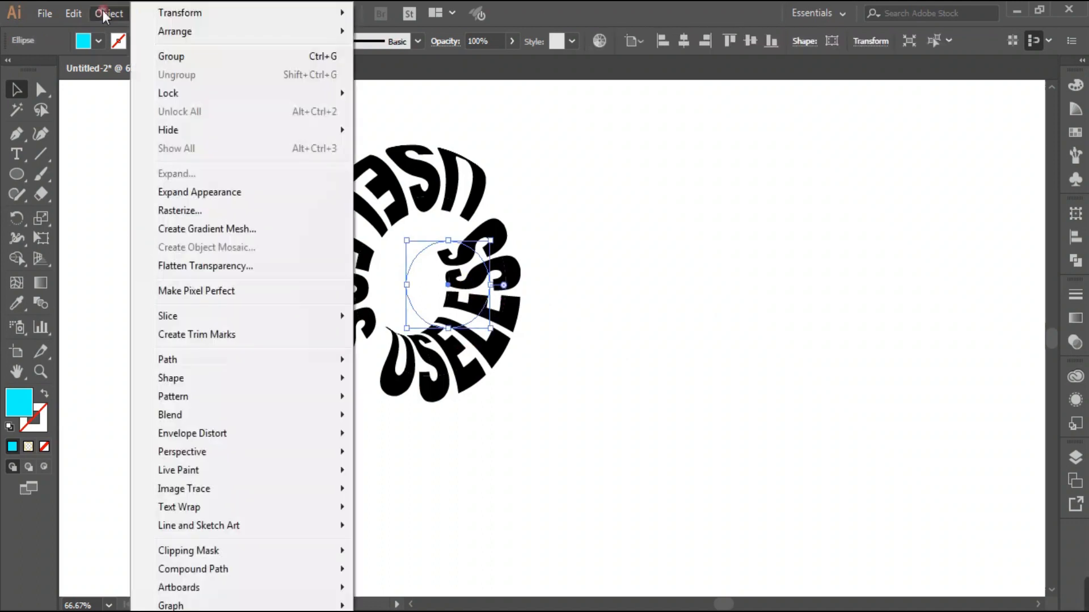
click(181, 194)
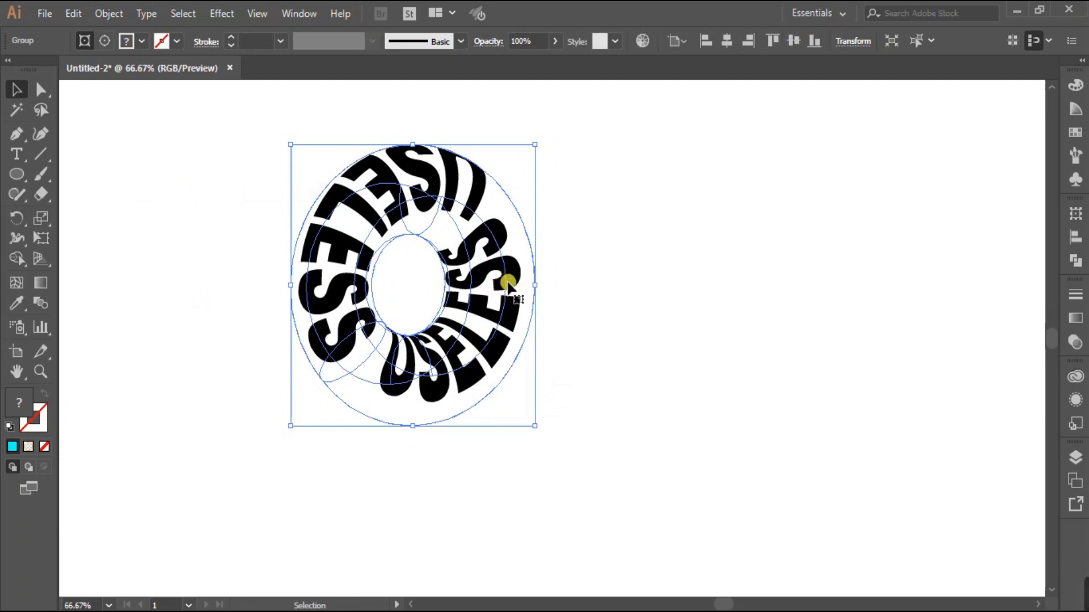
- Ungroup the expanded text ring twice and release its clipping mask
right_click(509, 286)
click(574, 406)
right_click(505, 282)
click(576, 405)
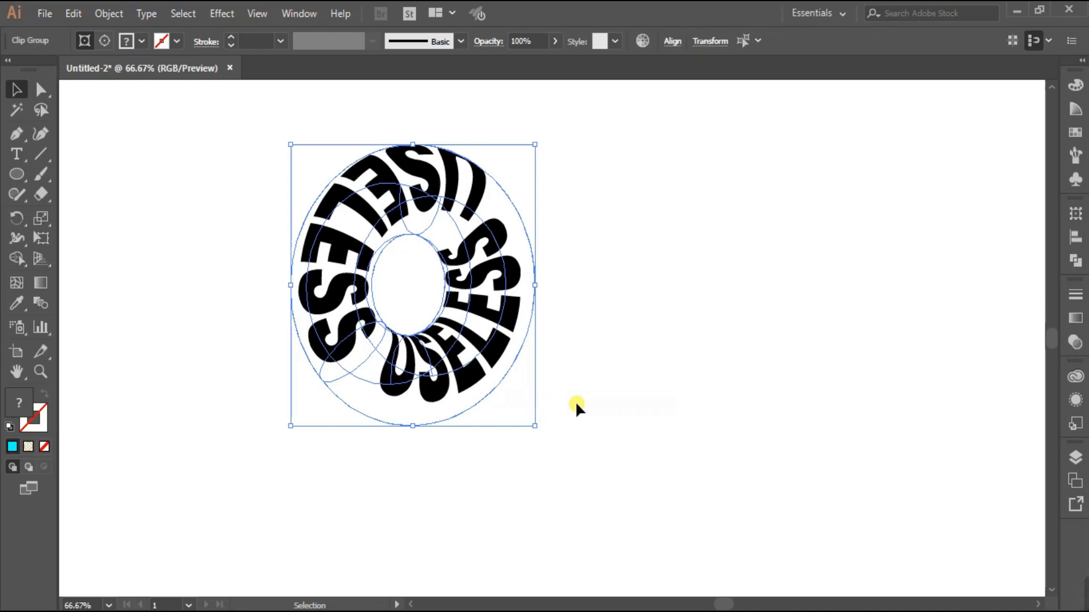
right_click(477, 285)
click(540, 380)
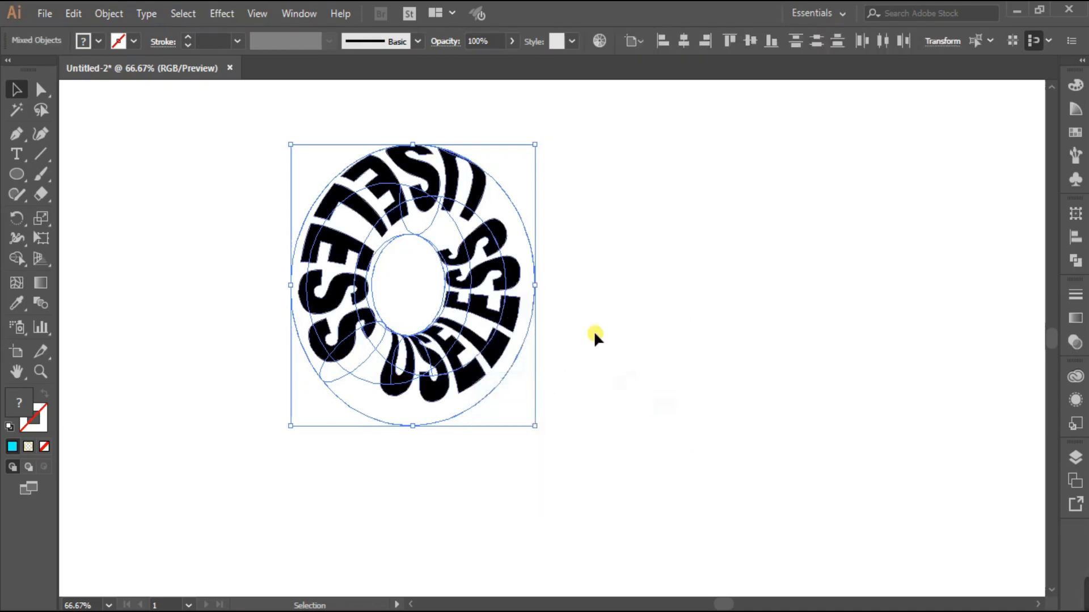
- Move the leftover unfilled clipping path away from the text ring and delete it
click(596, 244)
click(518, 213)
drag(518, 214, 821, 208)
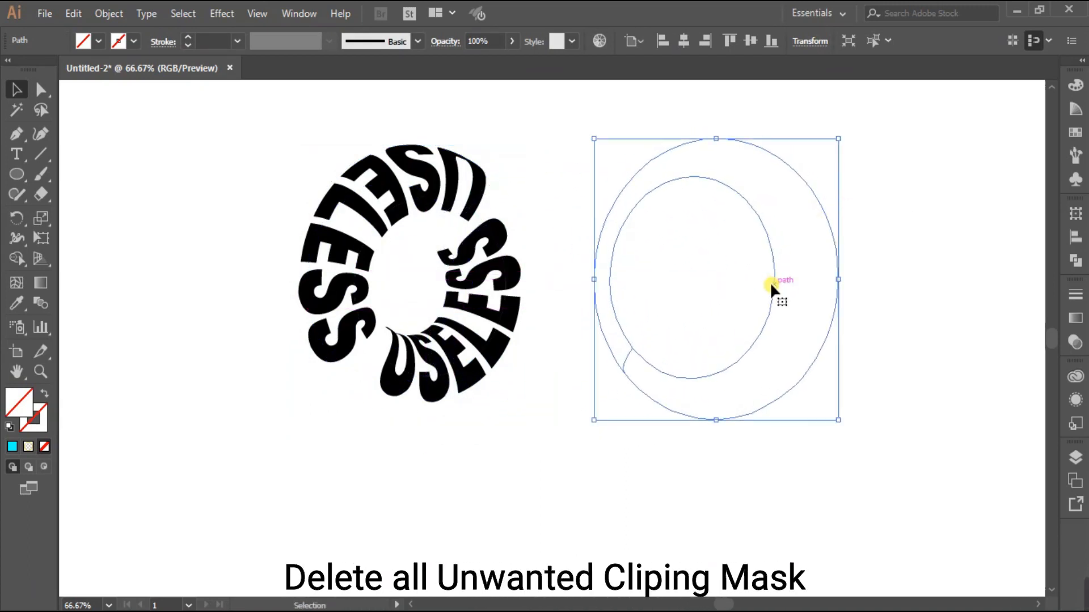
key(Delete)
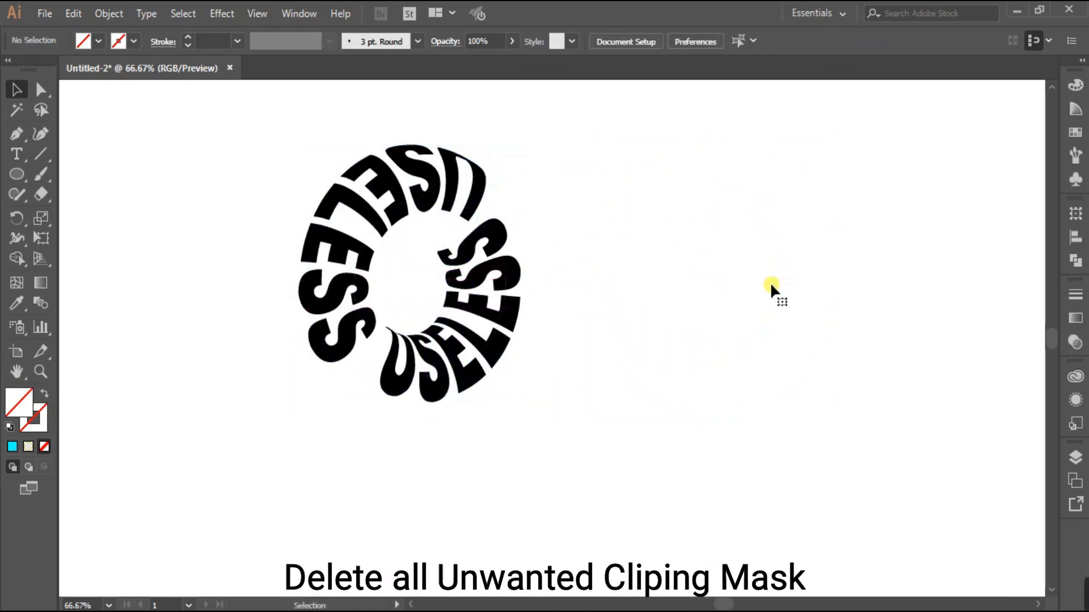
click(477, 311)
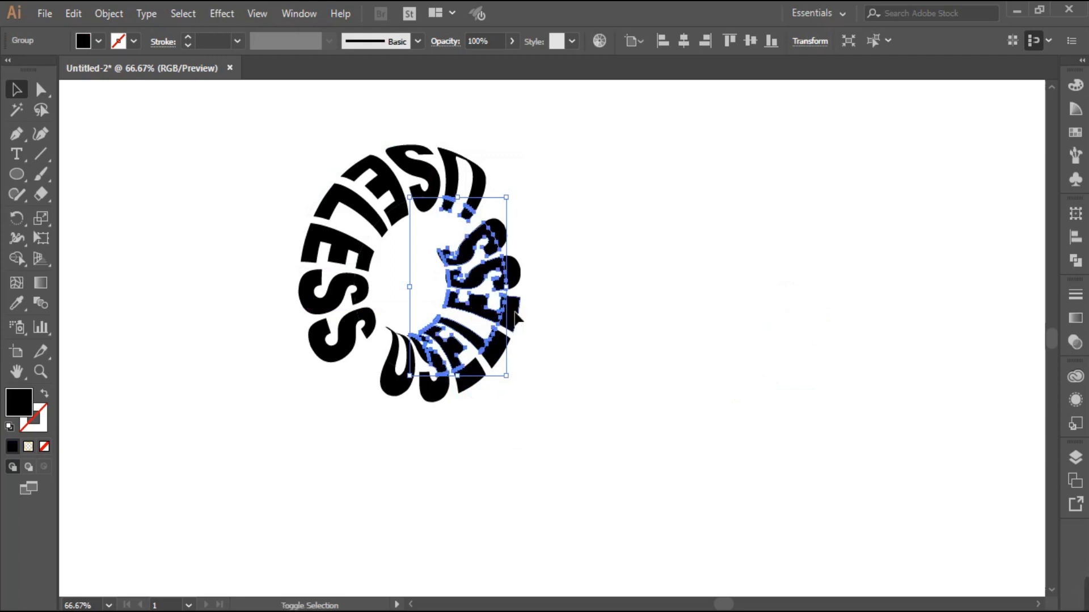
shift+click(514, 313)
drag(515, 313, 829, 317)
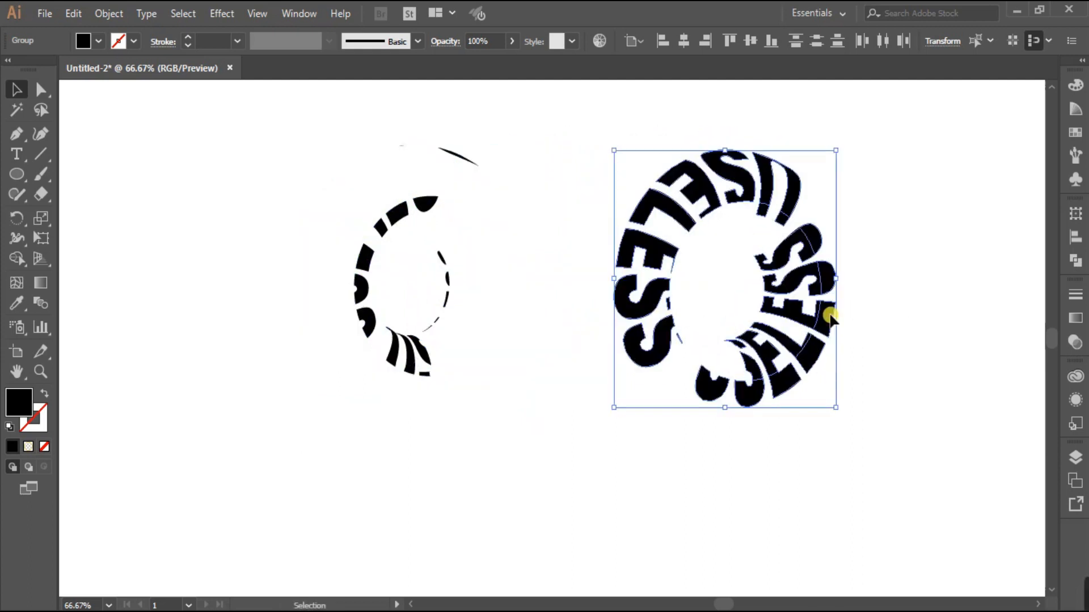
key(ctrl+z)
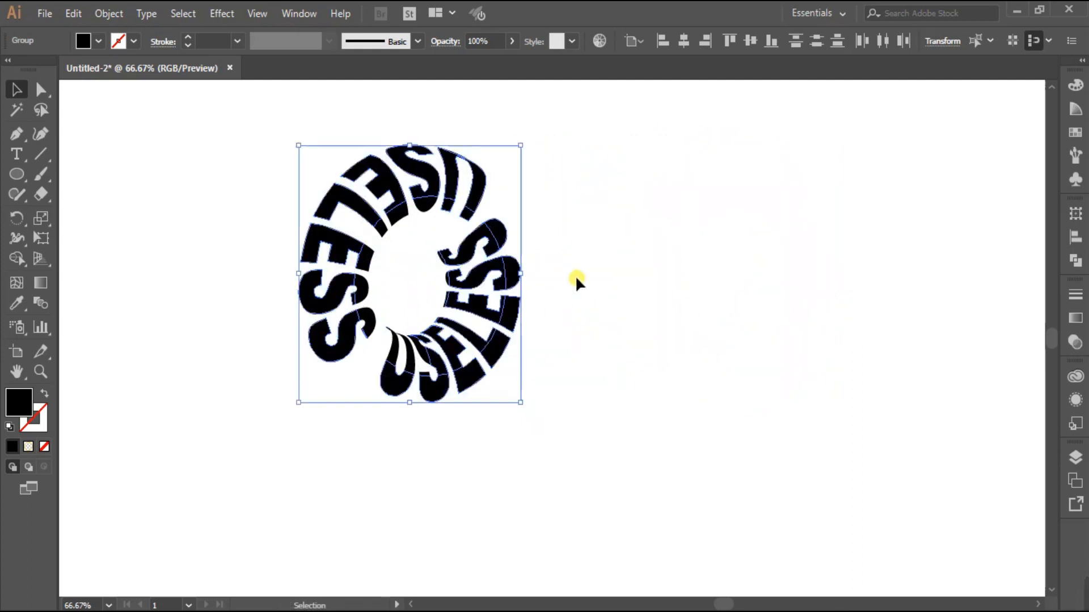
click(577, 226)
click(494, 237)
click(590, 238)
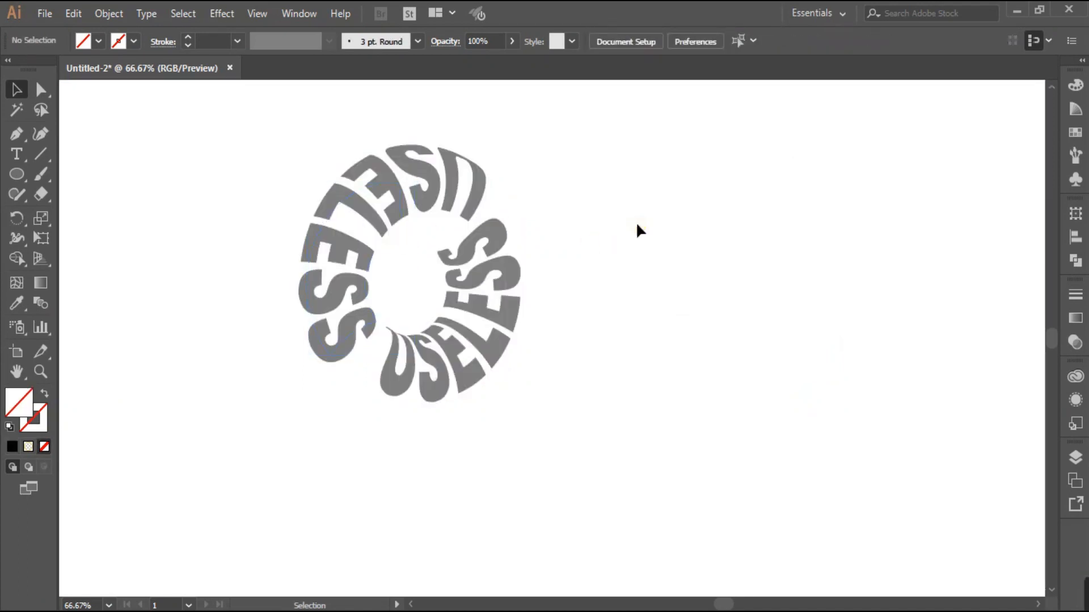
- Delete the remaining unfilled clipping paths one by one around the inner edge and lower part of the text ring
click(394, 237)
key(Delete)
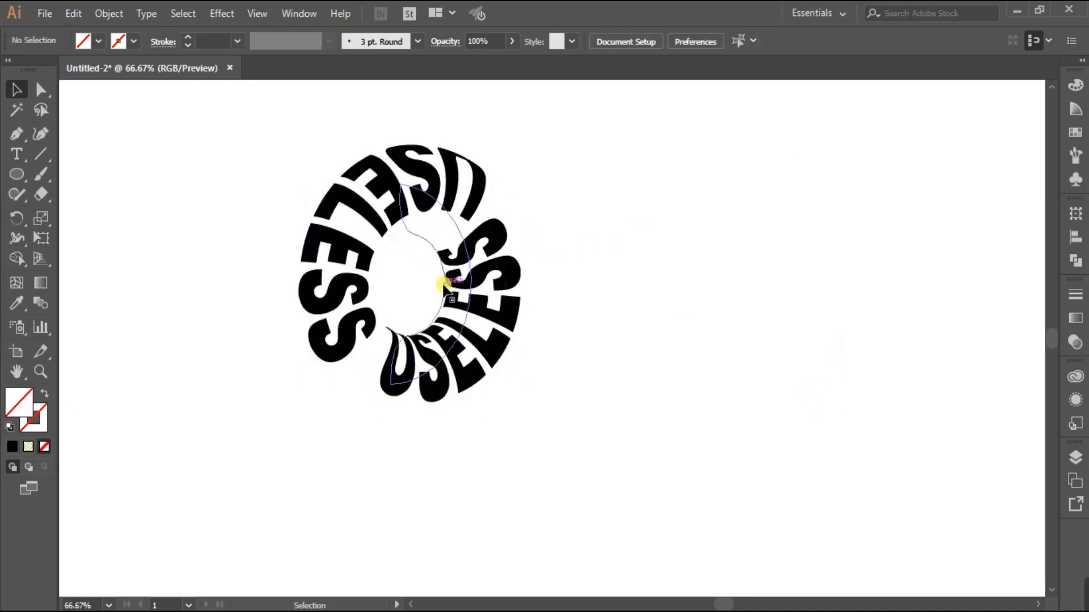
click(426, 235)
key(Delete)
click(417, 234)
key(Delete)
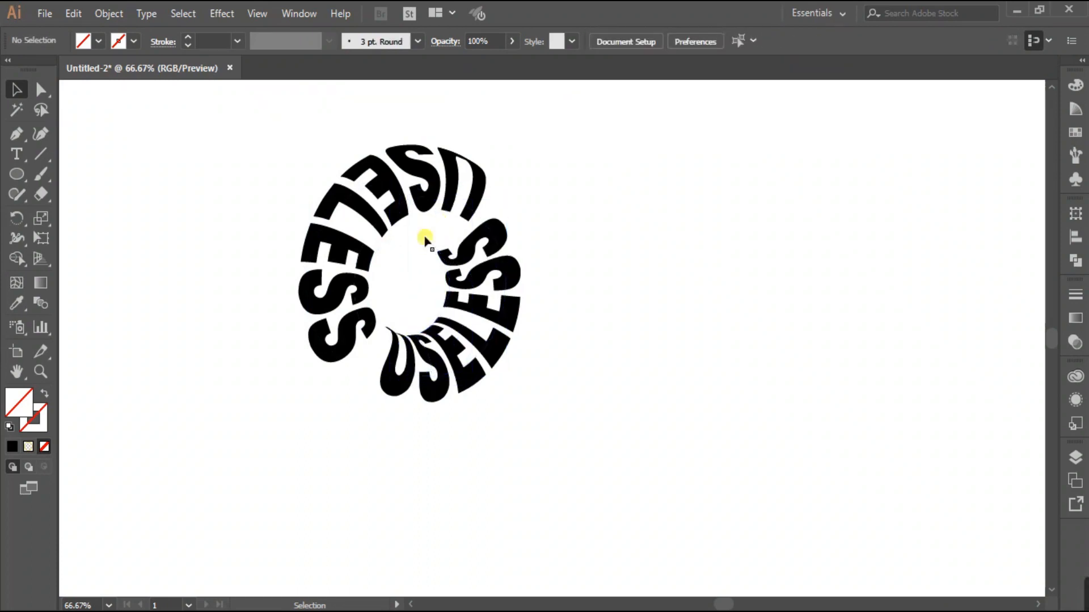
click(373, 298)
key(Delete)
click(377, 301)
key(Delete)
click(378, 348)
key(Delete)
click(357, 376)
key(Delete)
- Group all the pieces of the text ring and centre the group horizontally and vertically on the artboard
drag(246, 127, 588, 453)
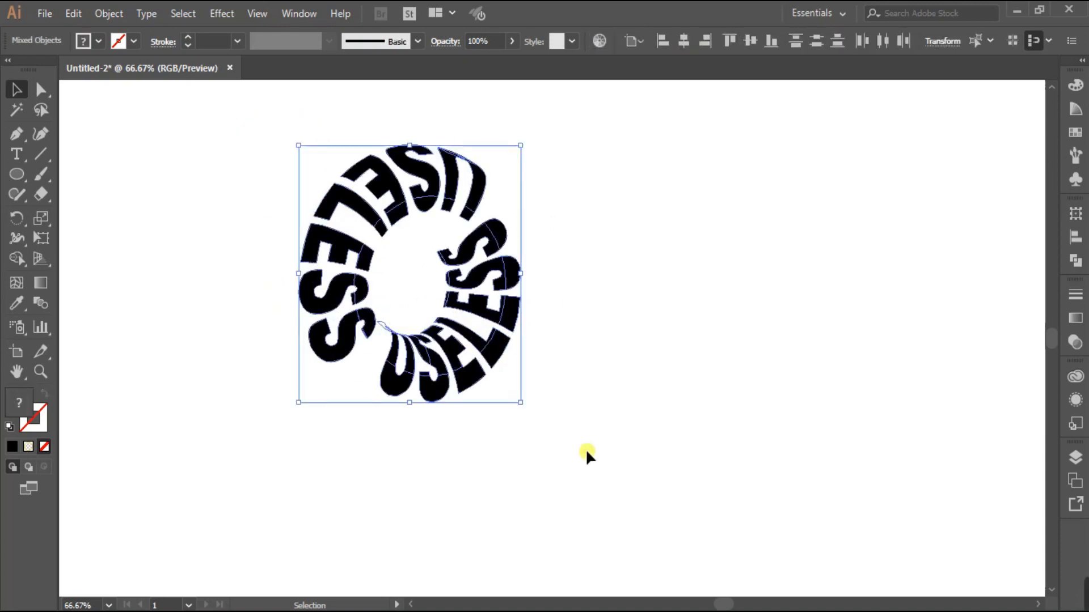
right_click(472, 377)
click(559, 225)
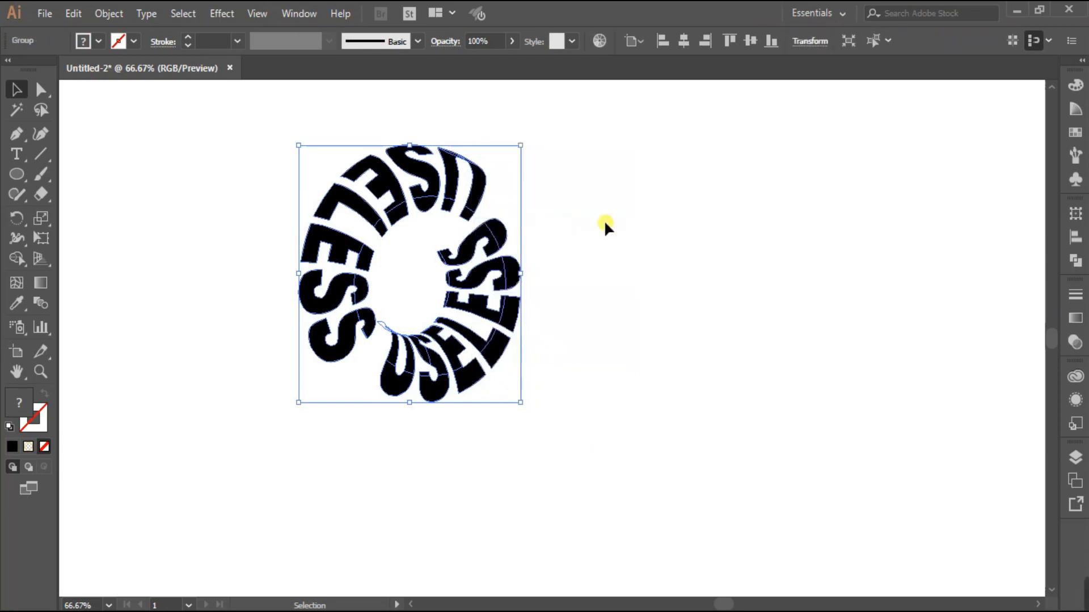
click(686, 42)
click(748, 43)
click(745, 311)
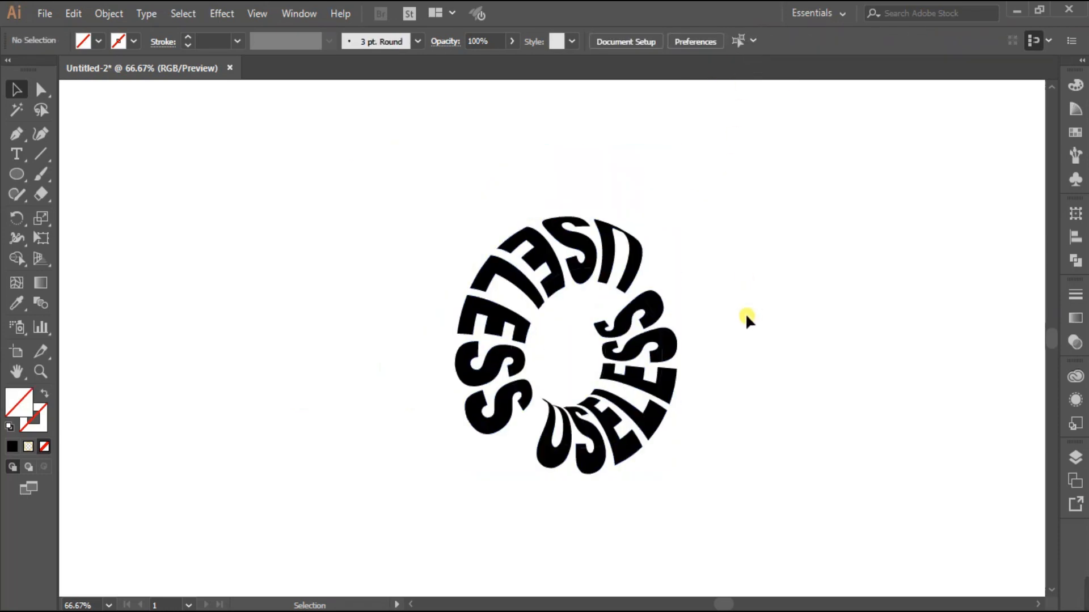
- Create an artboard-sized rectangle and centre it horizontally and vertically so it covers the whole artboard
key(ctrl+minus)
drag(763, 431, 717, 413)
drag(17, 176, 66, 181)
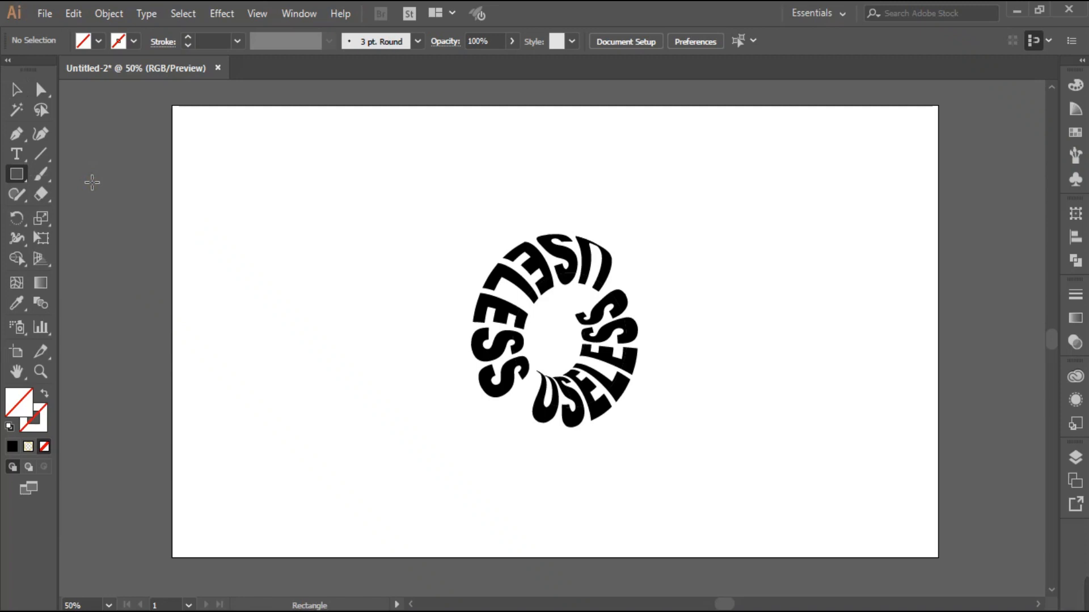
click(265, 212)
click(511, 351)
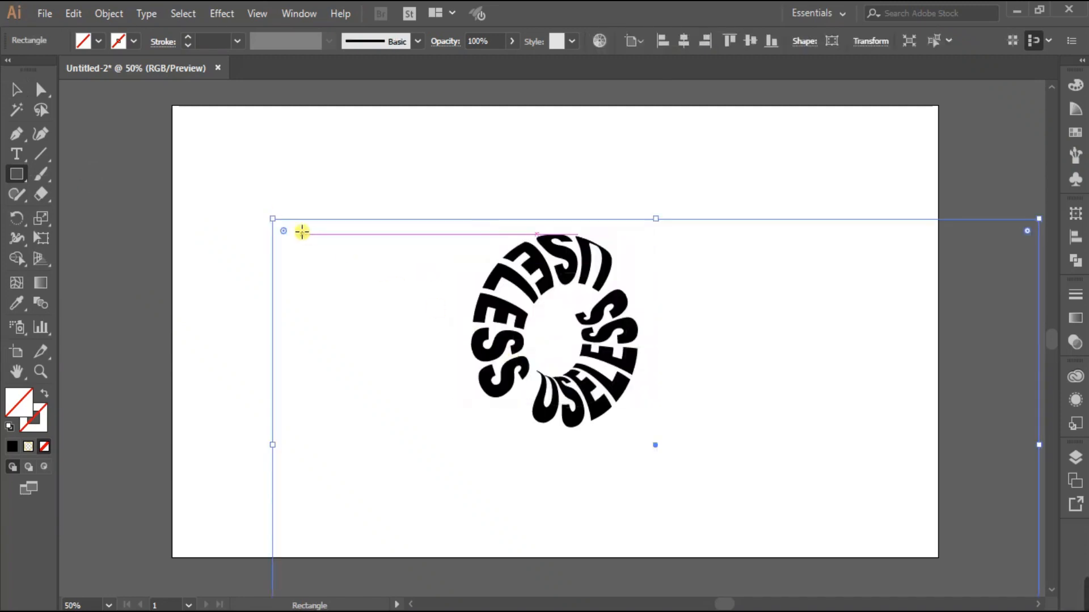
click(14, 89)
click(684, 41)
click(751, 41)
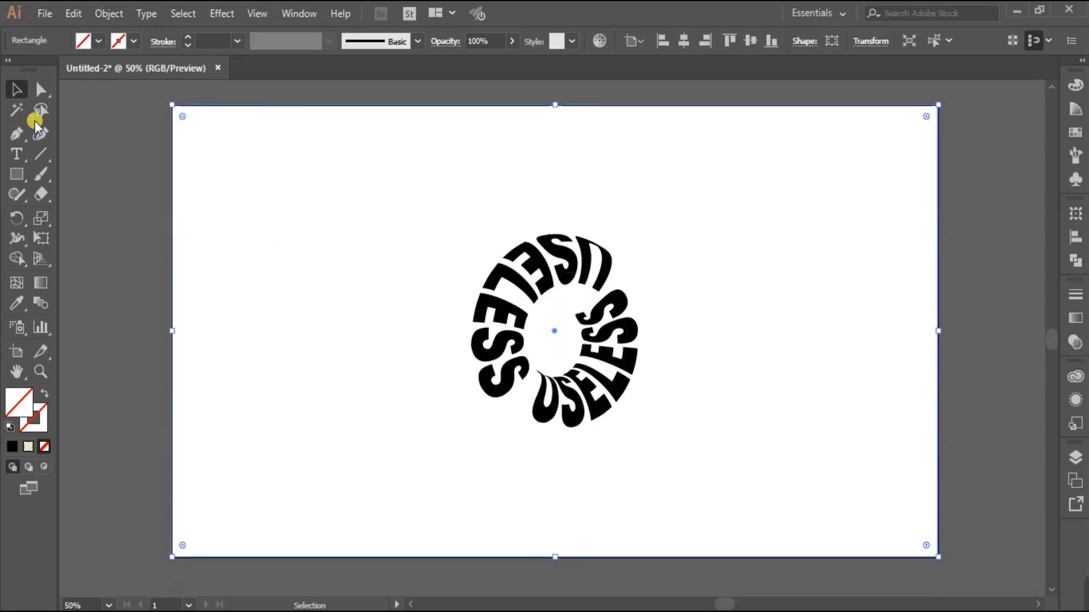
- Try yellow and green swatches on the background rectangle, then fill it with dark blue (R=27 G=20 B=100)
click(99, 41)
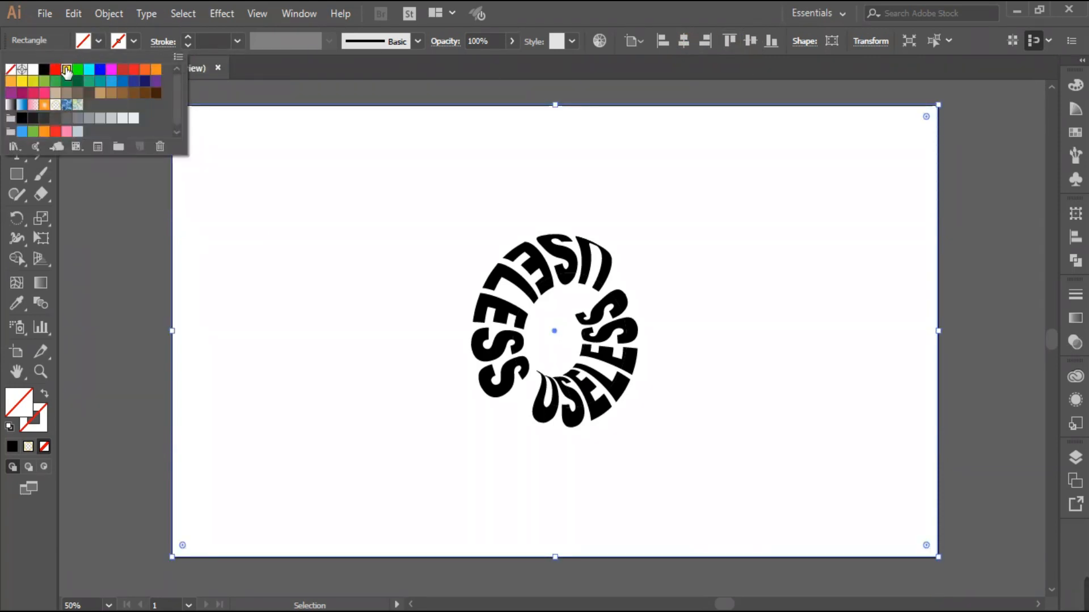
click(68, 69)
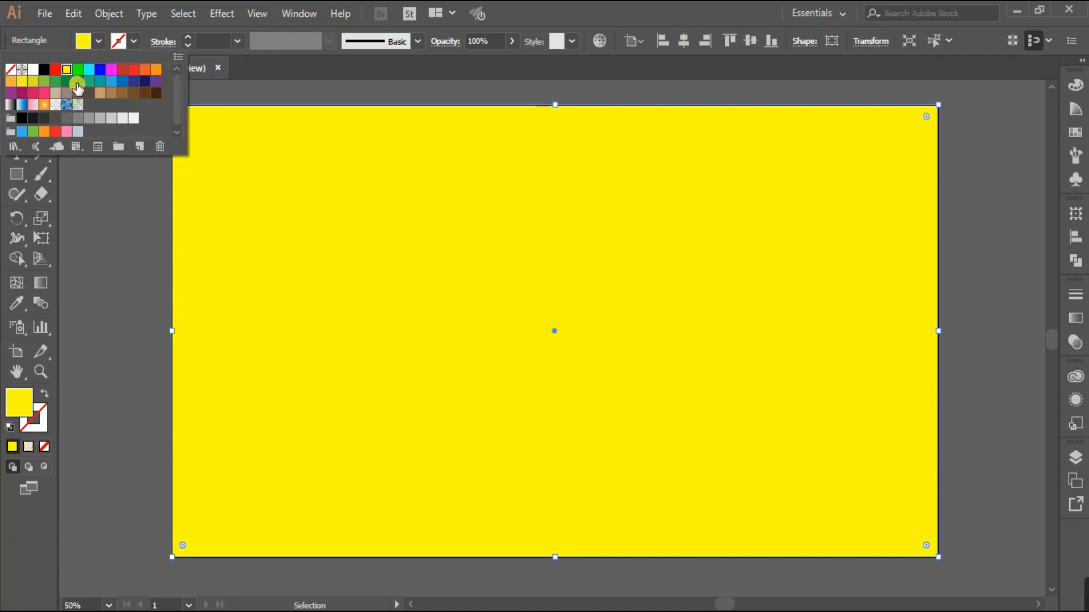
click(77, 82)
click(67, 82)
click(78, 82)
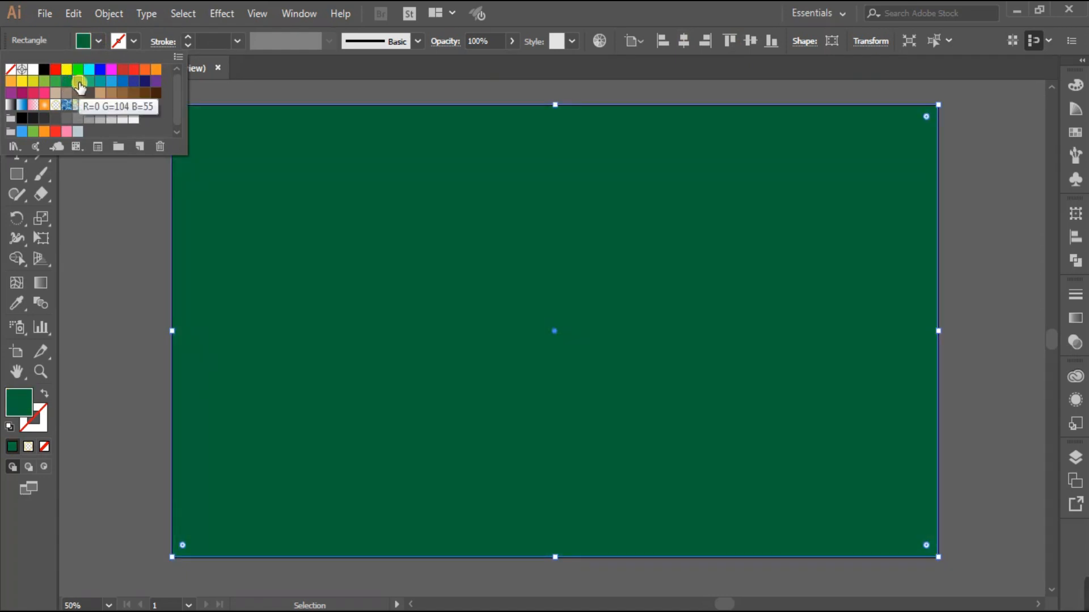
click(135, 83)
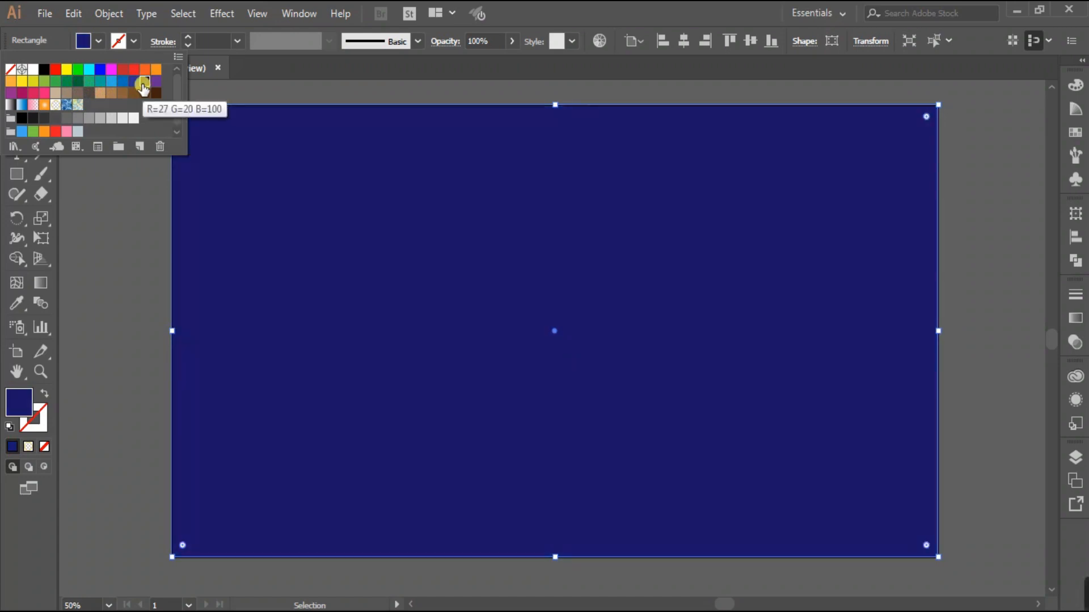
click(267, 95)
- Send the background rectangle to the back, behind the text ring, and deselect it
right_click(401, 196)
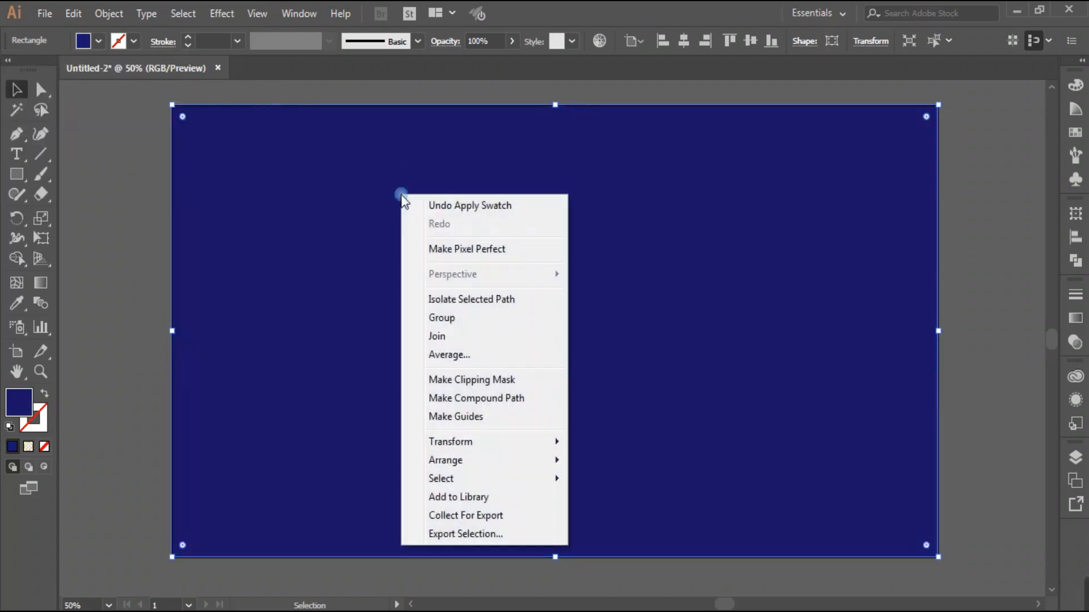
mouse_move(549, 460)
click(635, 516)
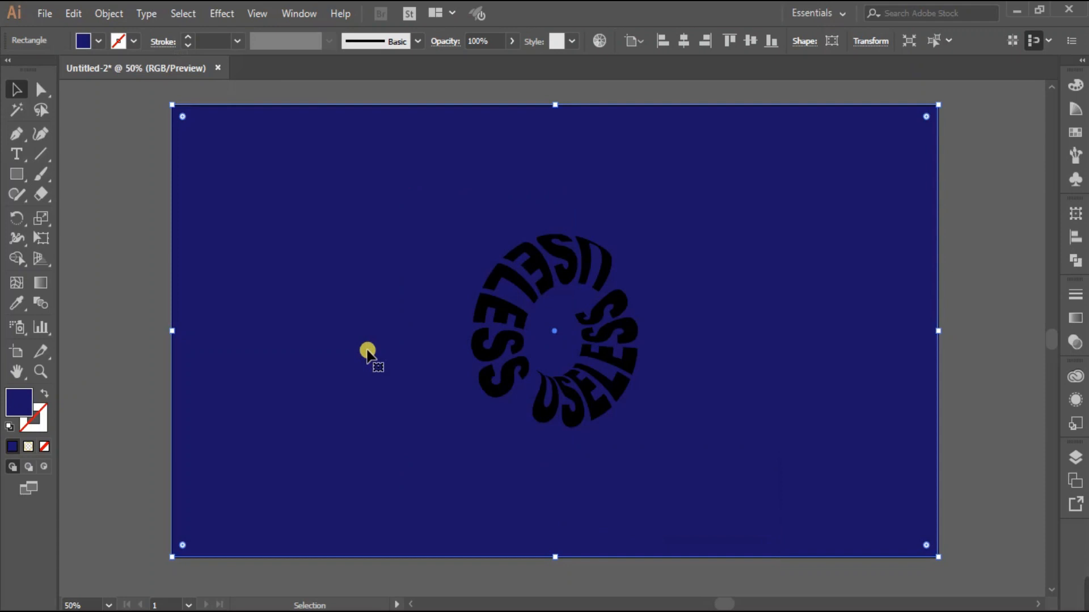
click(122, 180)
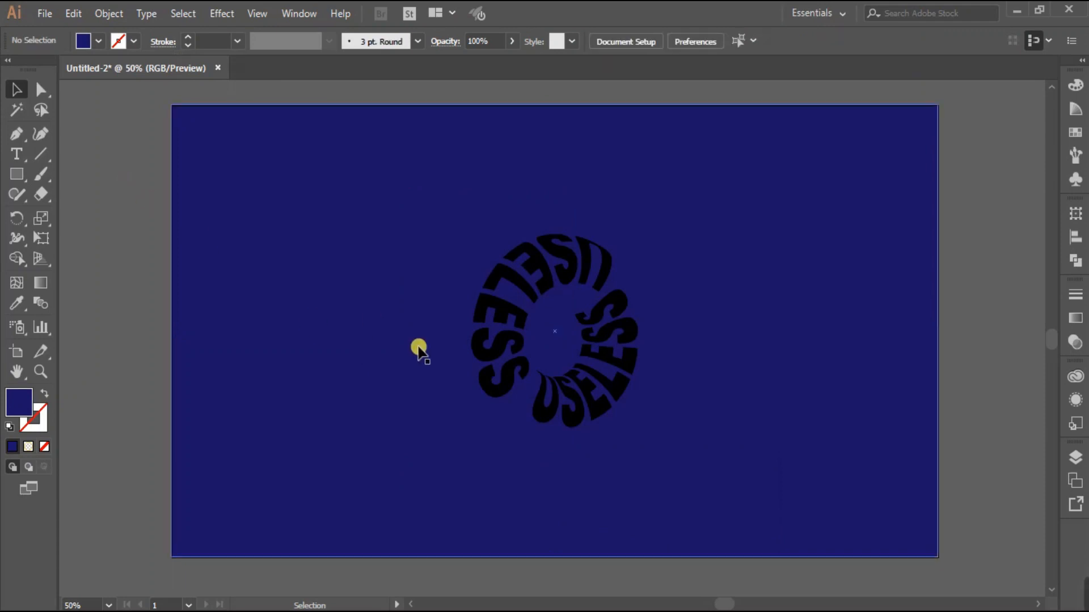
- Scale the text ring up proportionally from its centre until it spans about 70% of the artboard's height
click(503, 384)
drag(638, 427, 729, 495)
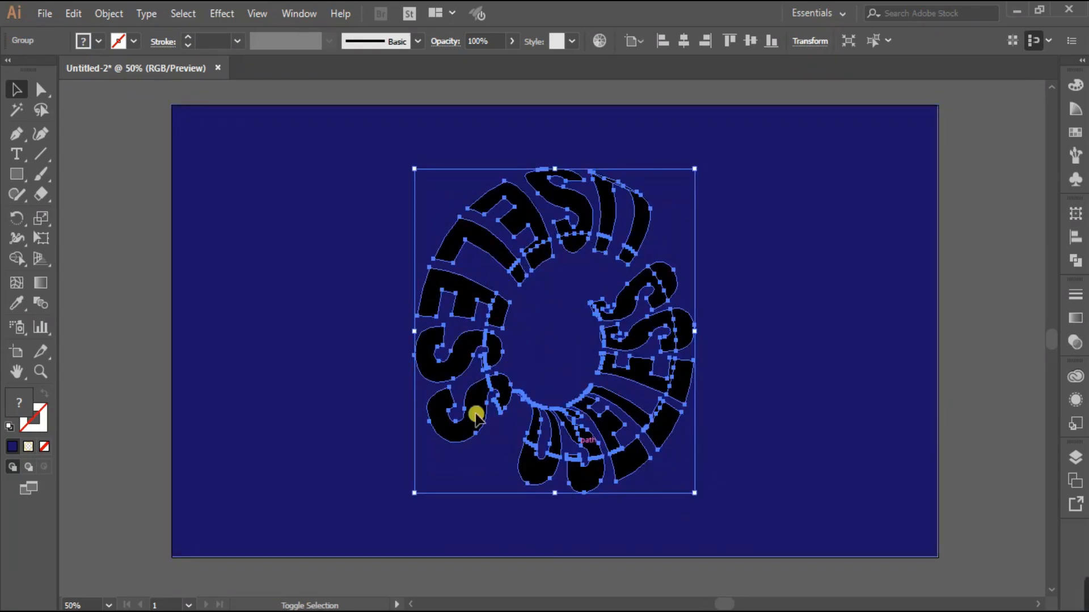
click(107, 252)
- Fill the background rectangle with the bright yellow swatch and deselect it
click(181, 253)
click(99, 44)
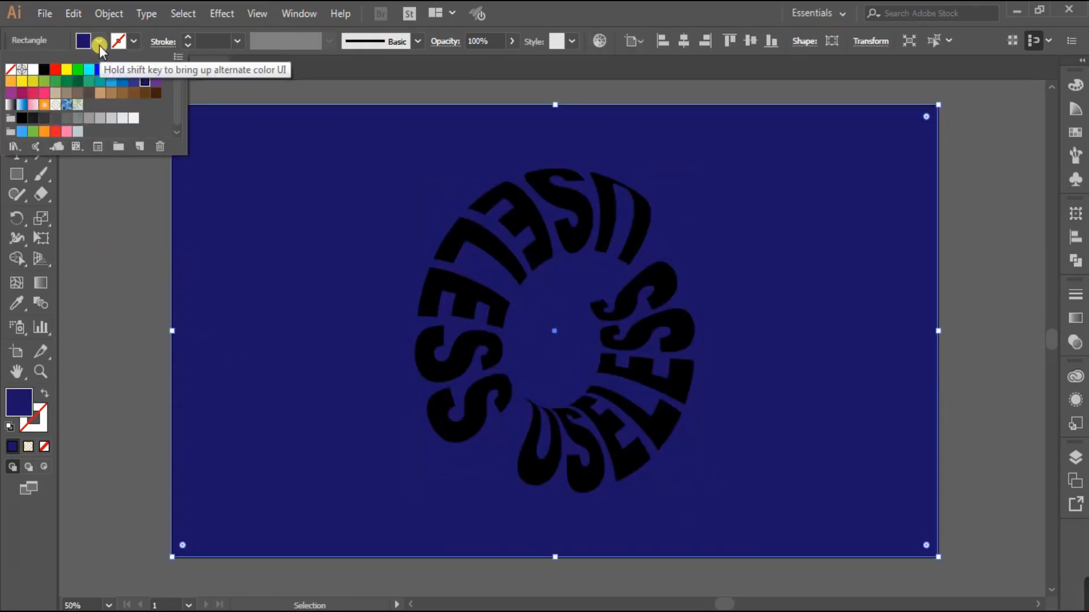
click(66, 69)
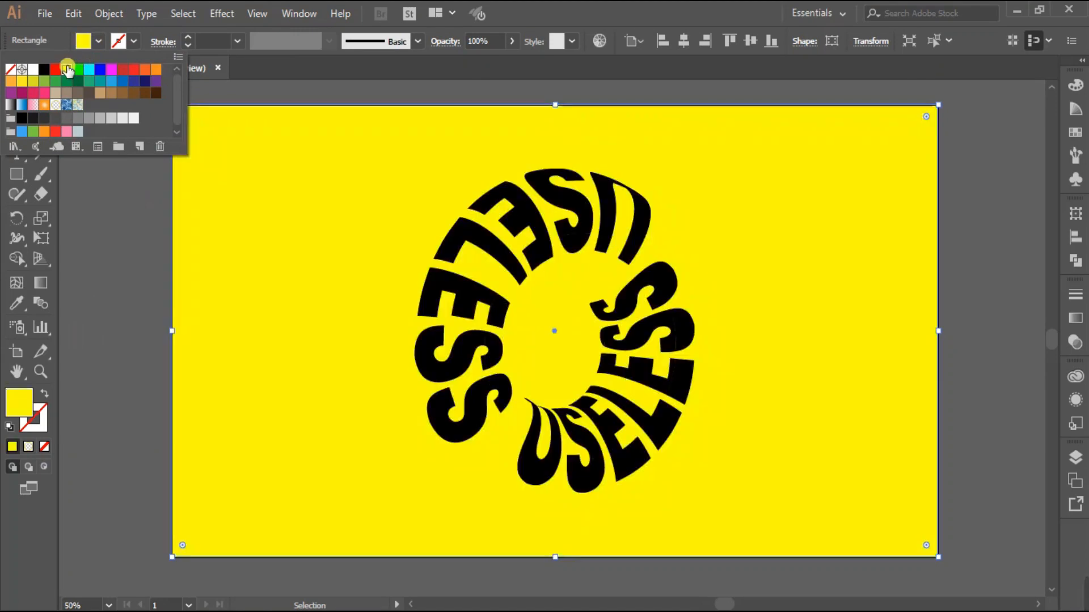
click(138, 233)
click(140, 238)
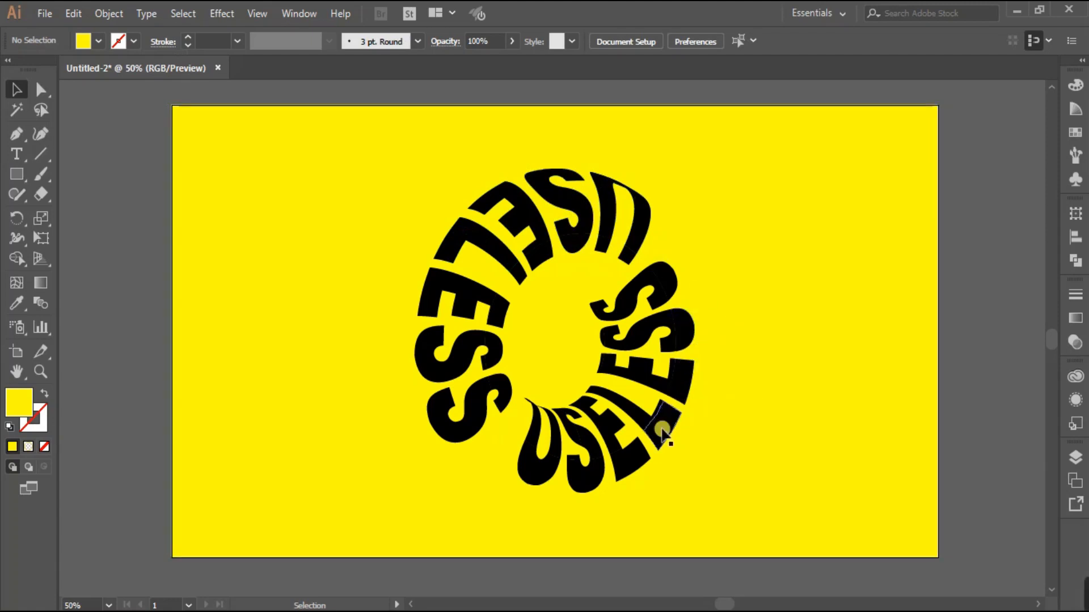
- Merge the overlapping pieces of the text ring with the Pathfinder Unite operation and deselect everything
click(529, 219)
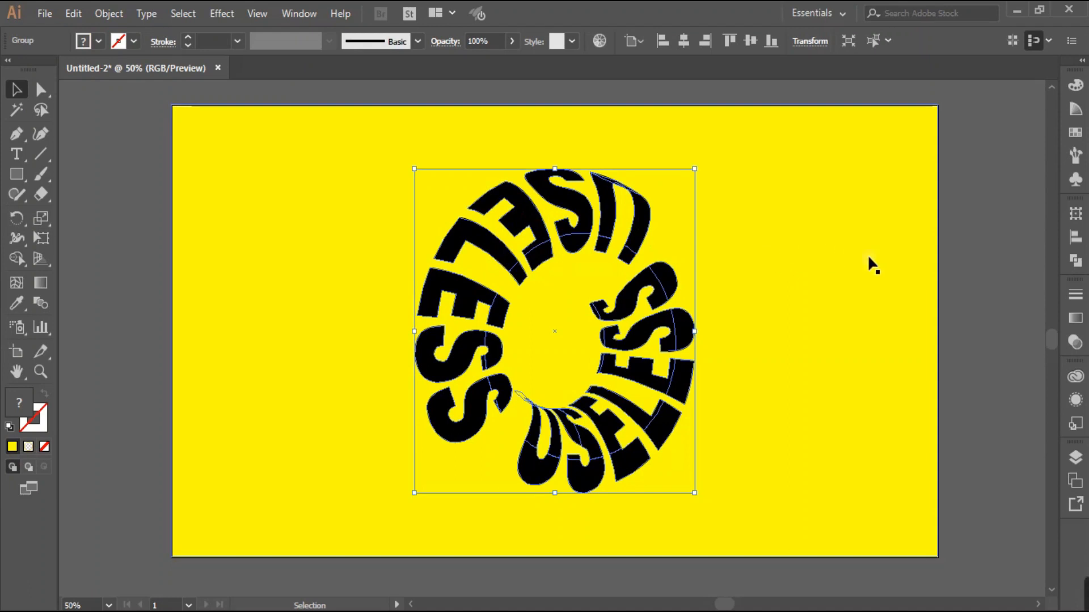
click(1076, 261)
click(892, 248)
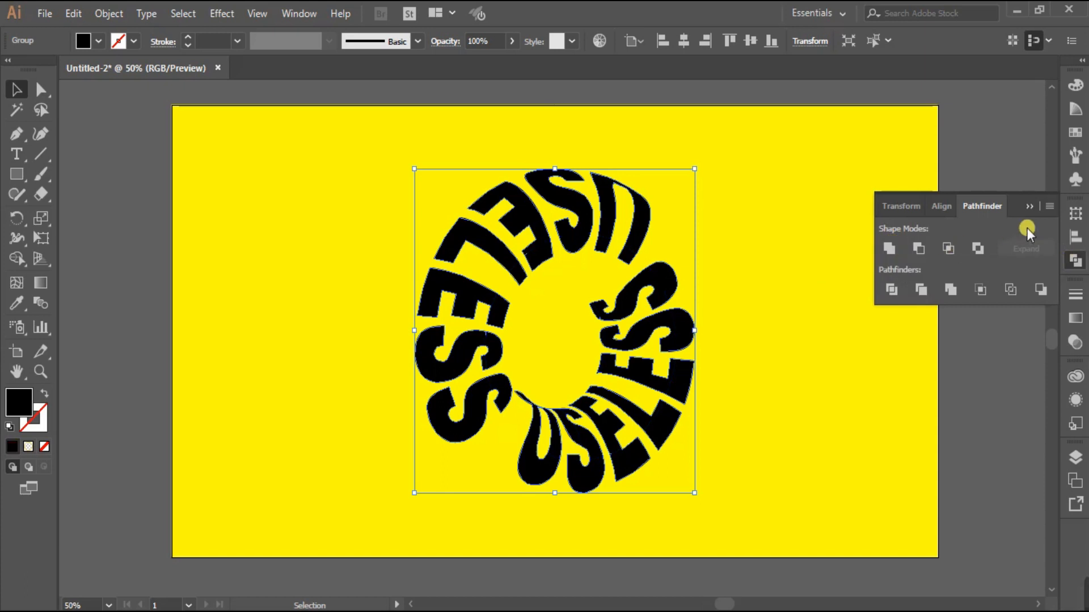
click(1029, 206)
click(819, 266)
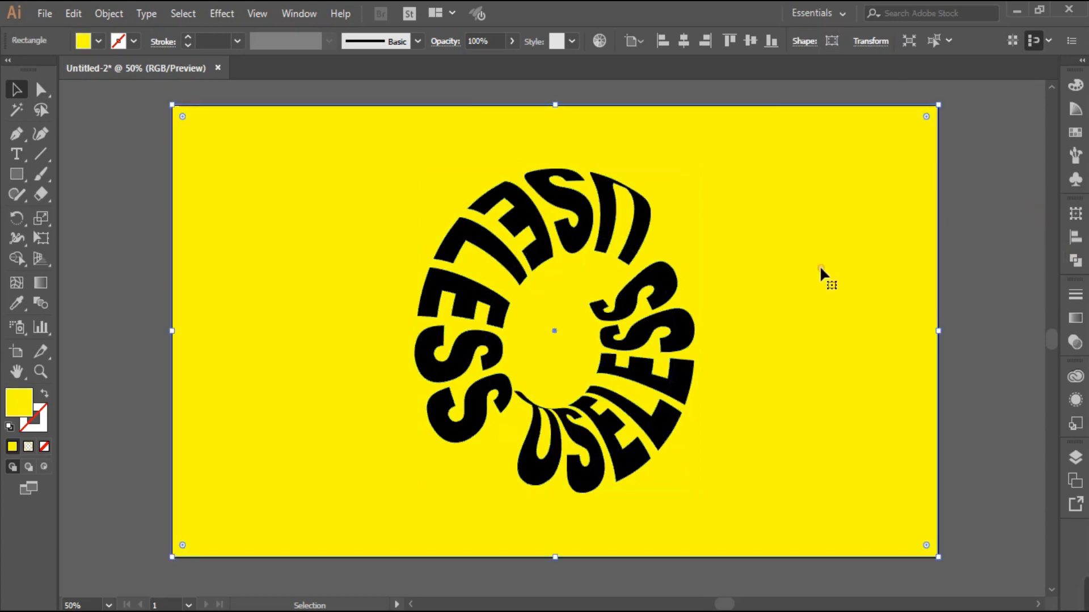
click(975, 291)
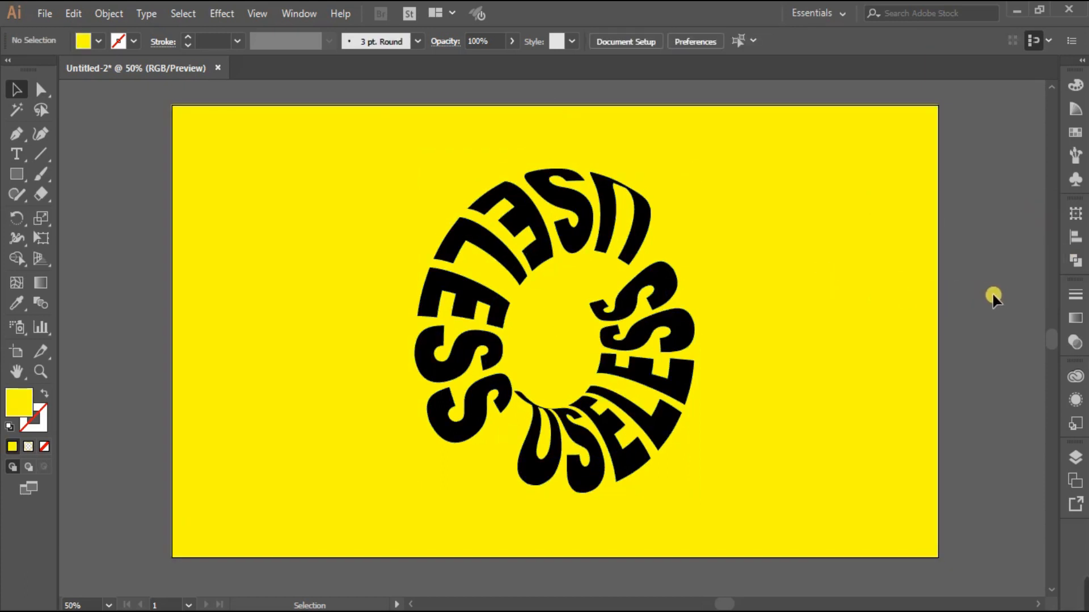